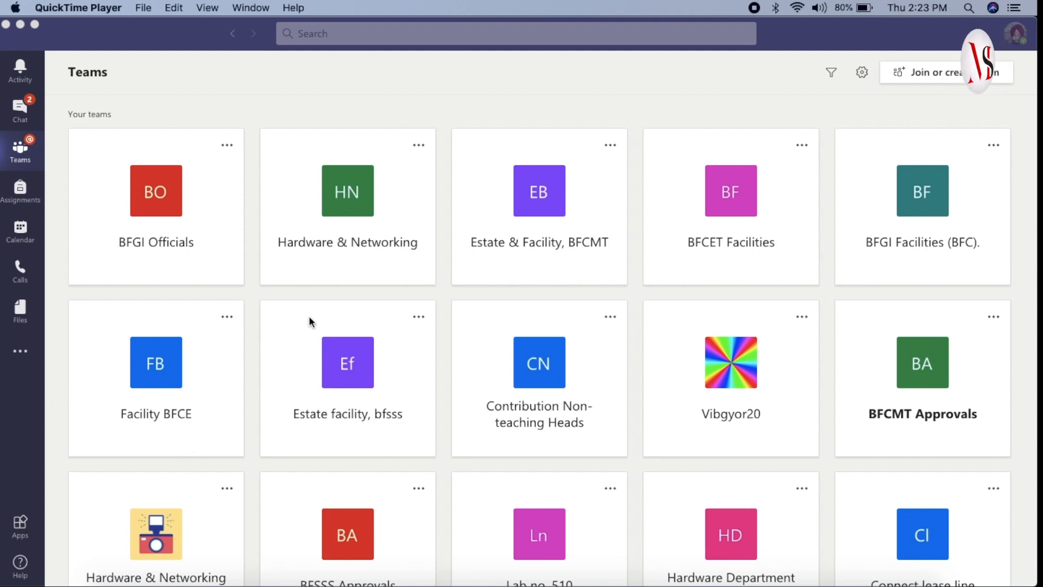
# Search the Teams app catalogue for onenote, view the OneNote app's details, and close them.
pyautogui.click(23, 527)
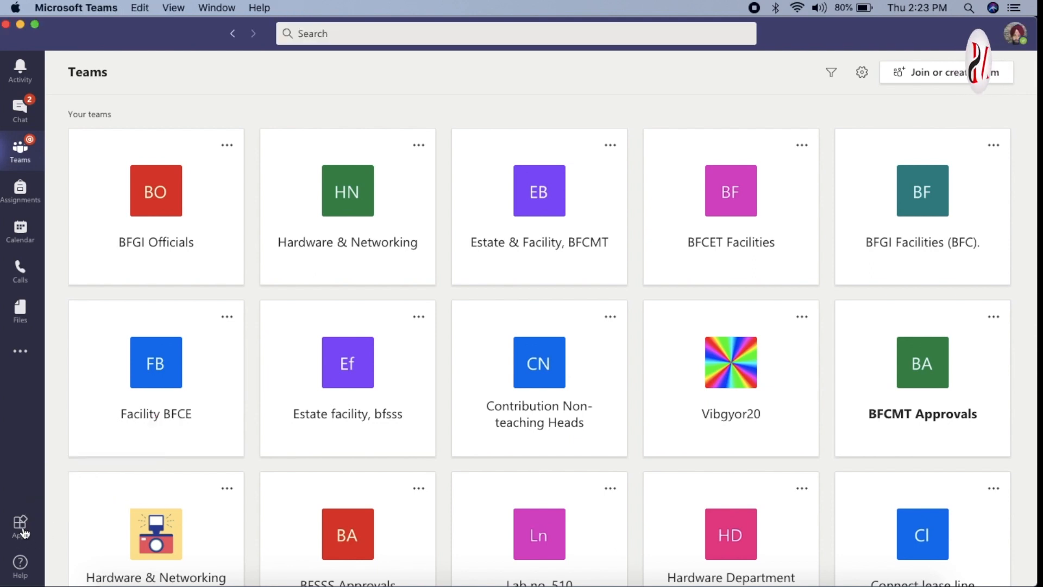
pyautogui.click(23, 530)
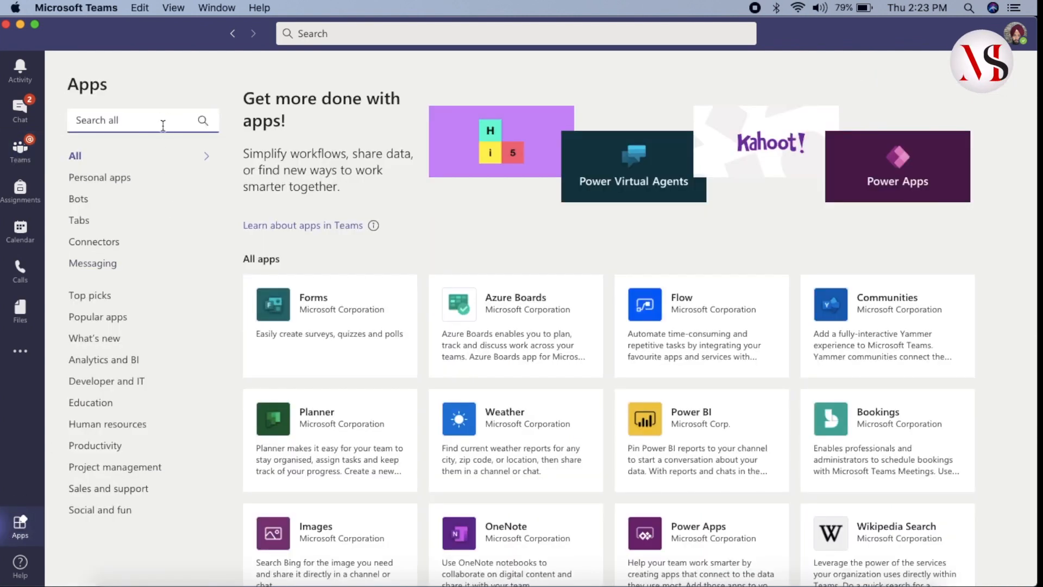
pyautogui.write('onenote')
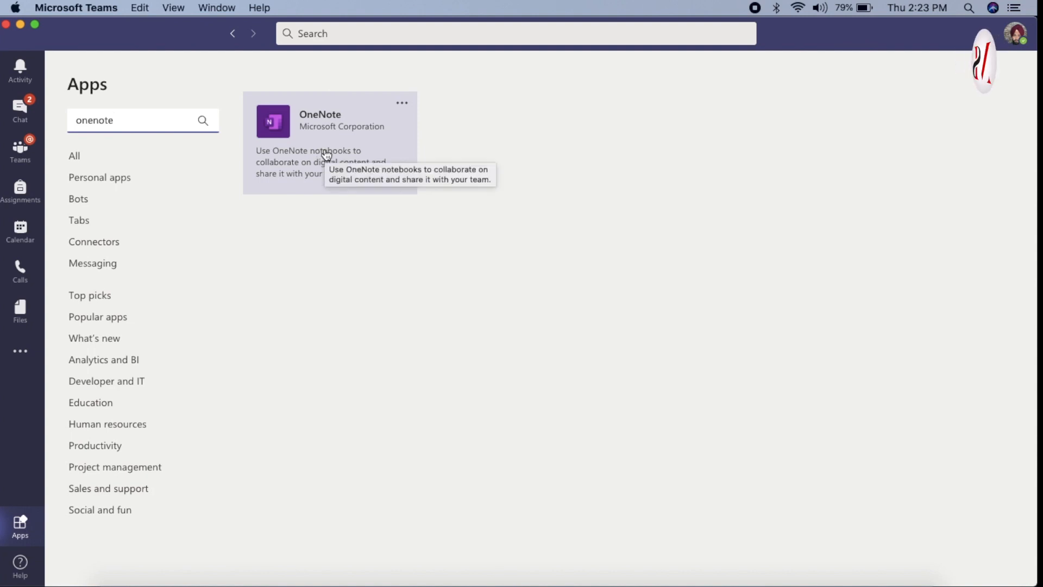
pyautogui.click(326, 155)
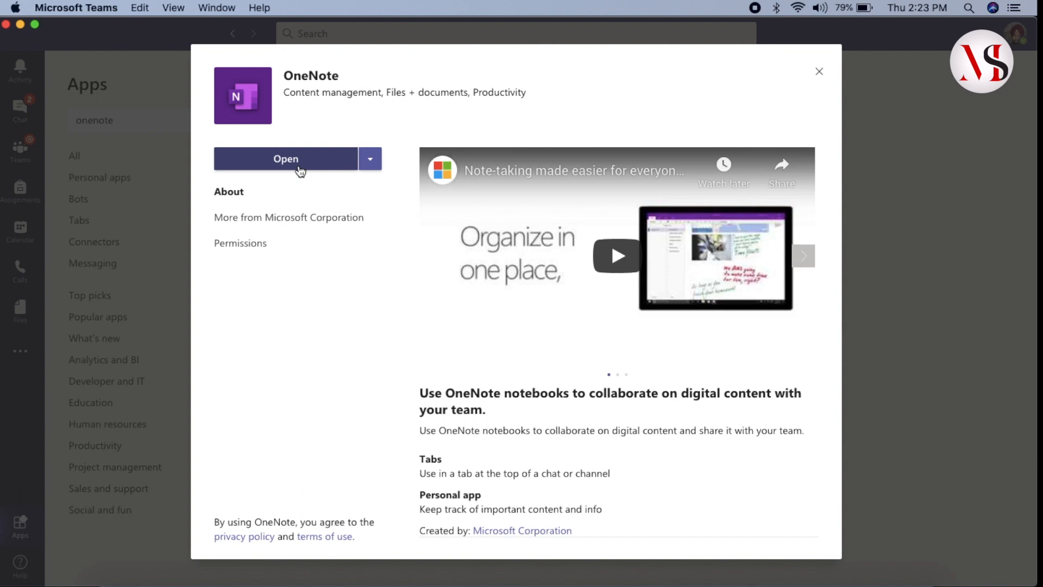
pyautogui.click(819, 72)
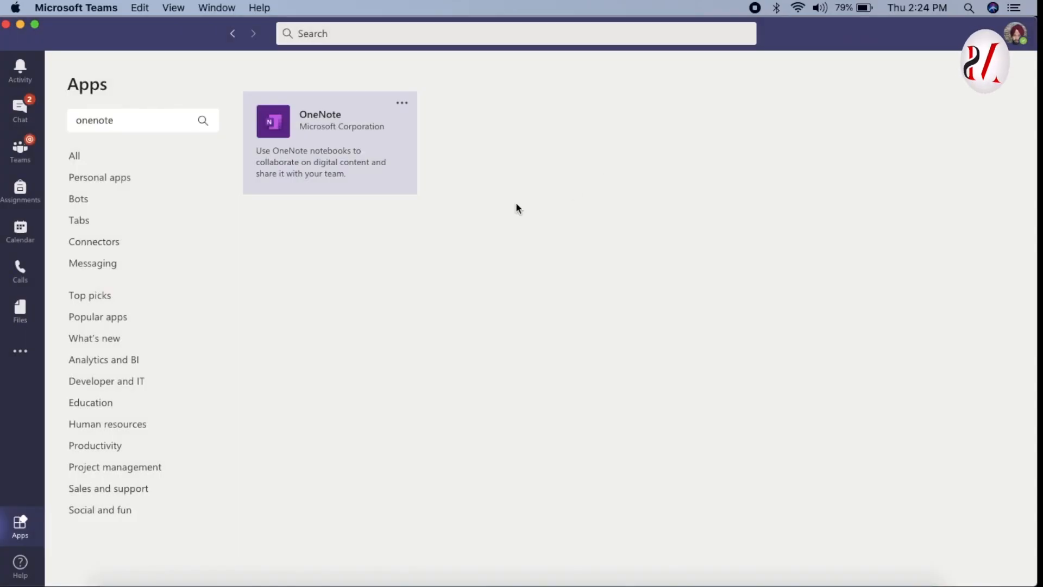
# Find and open the OneNote app within Teams, and open its notebook for editing in the desktop OneNote app.
pyautogui.click(22, 356)
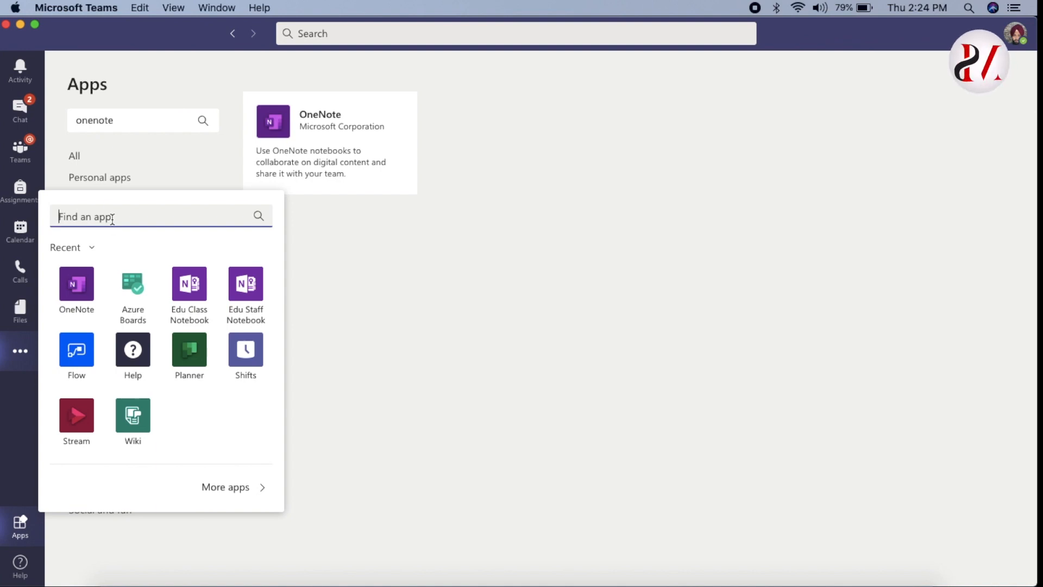
pyautogui.write('onenote')
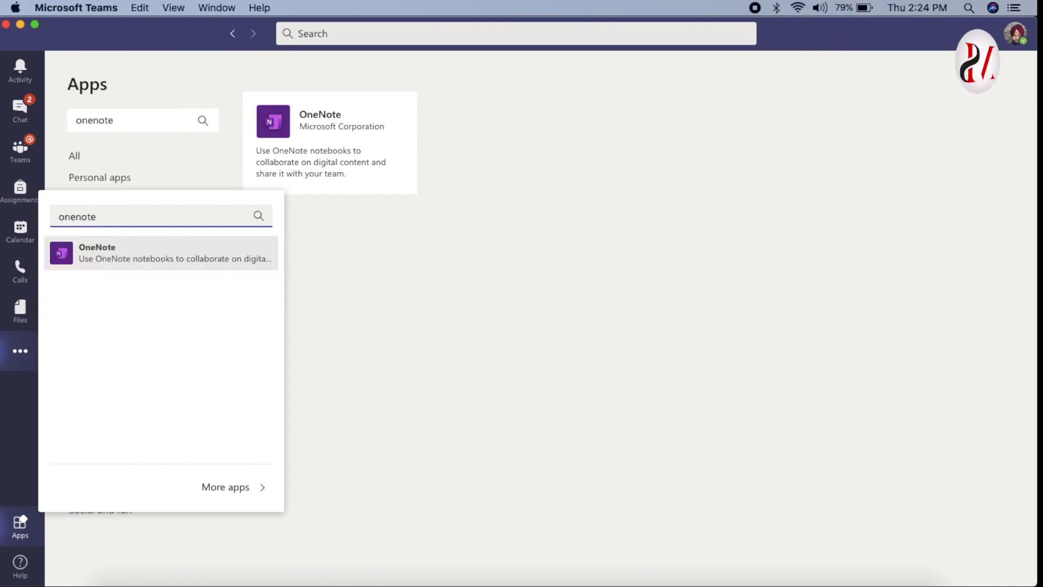
pyautogui.click(115, 261)
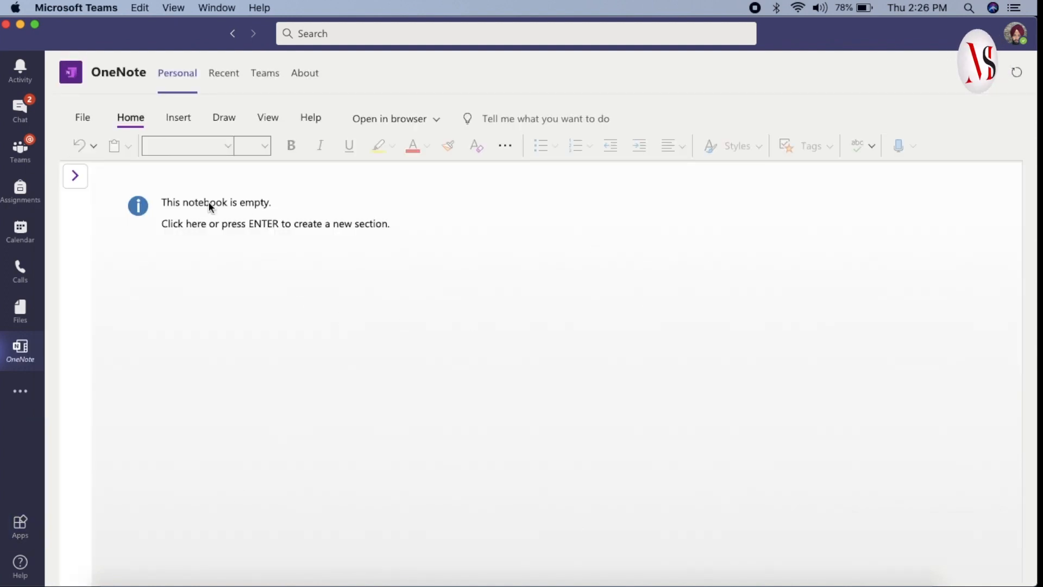
pyautogui.click(87, 118)
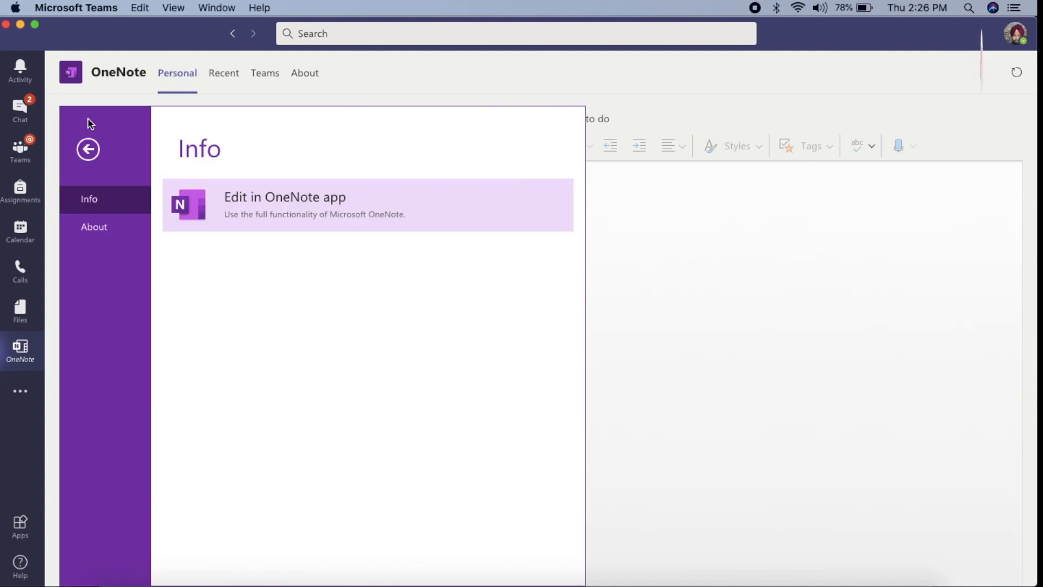
pyautogui.click(293, 215)
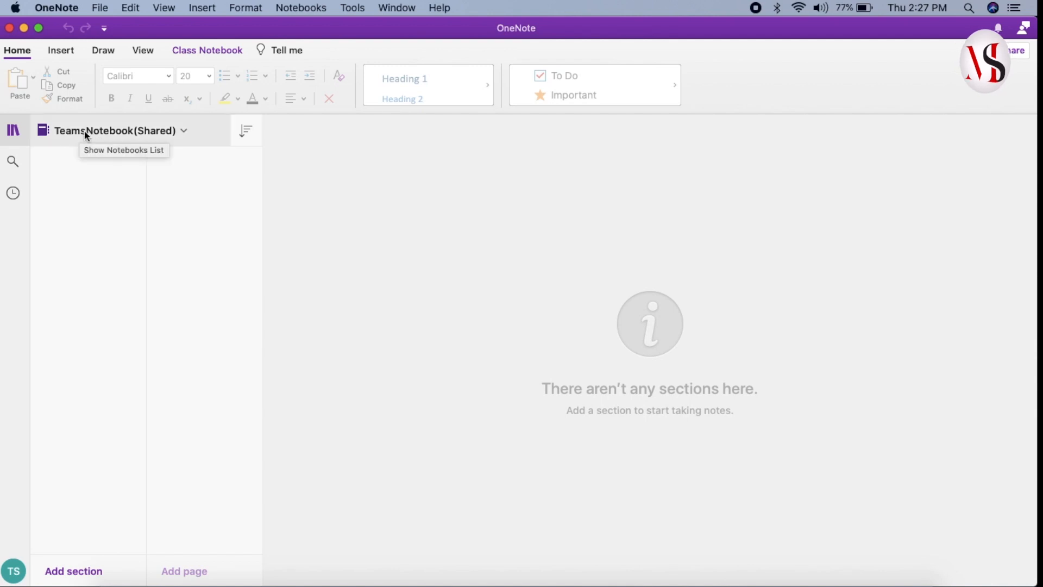
# Create a new notebook named BCA with the Red cover colour.
pyautogui.click(182, 133)
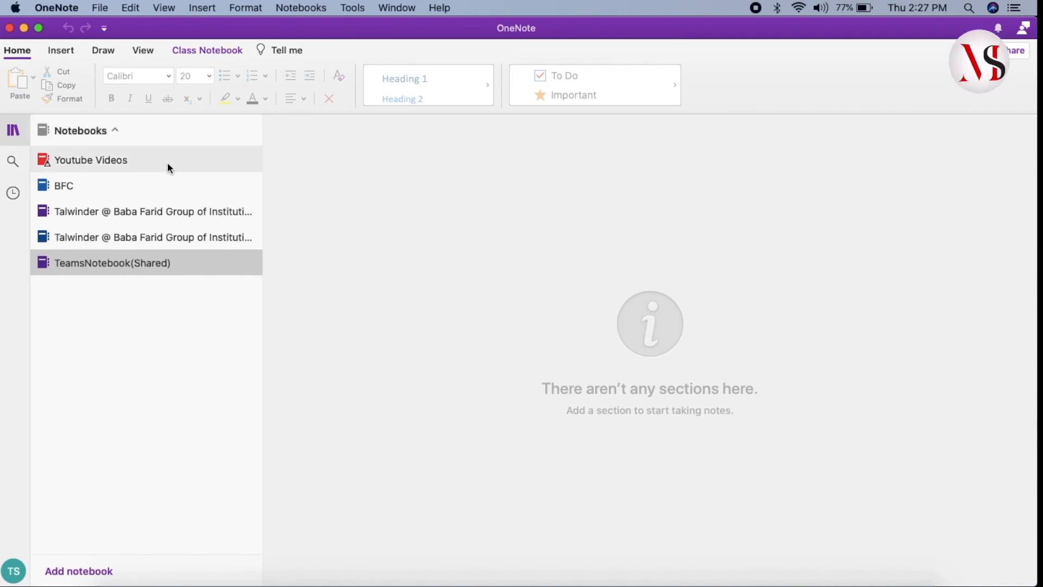
pyautogui.click(87, 572)
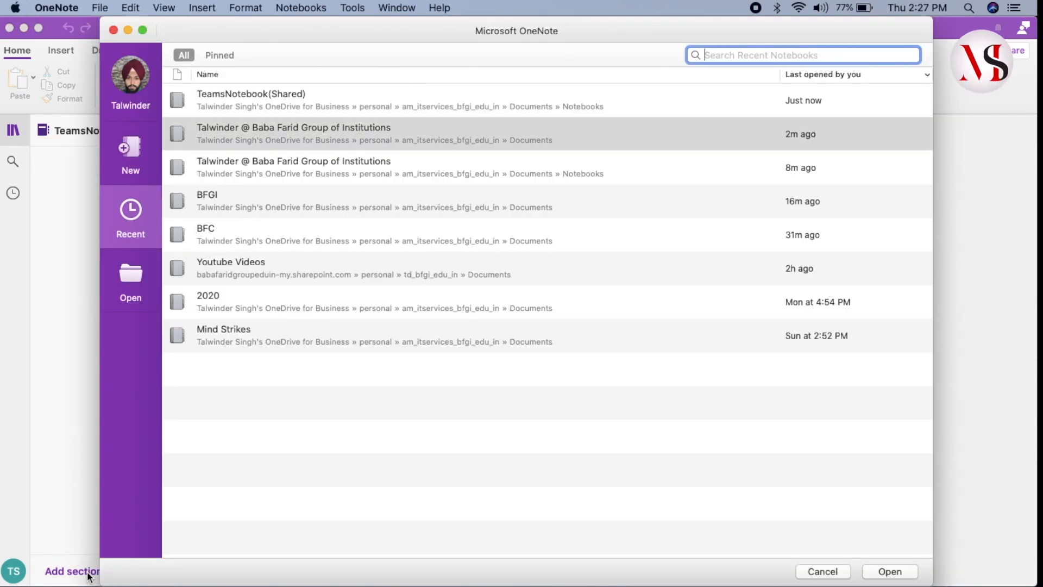
pyautogui.click(135, 158)
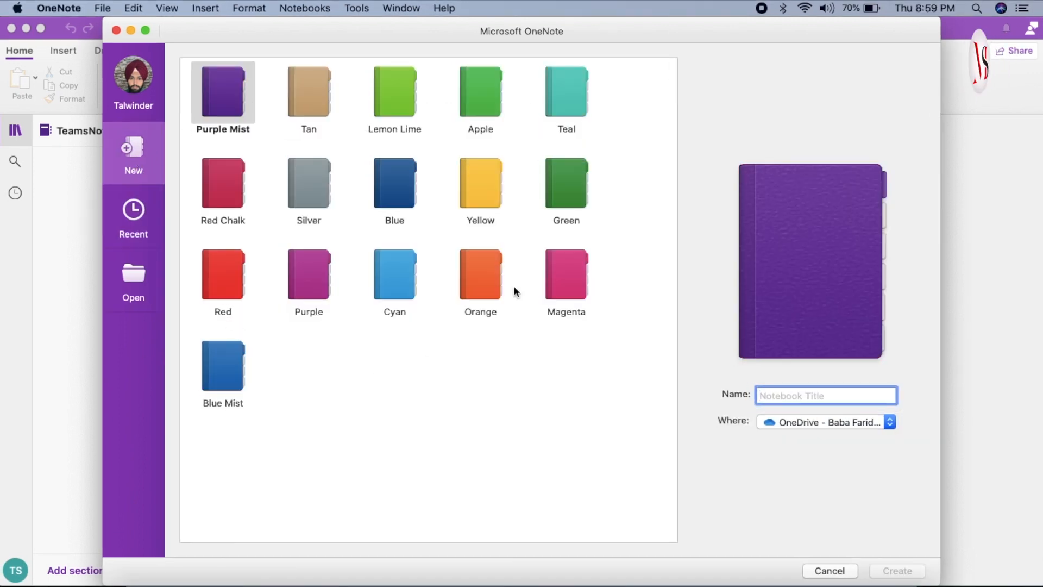
pyautogui.click(235, 273)
pyautogui.click(792, 394)
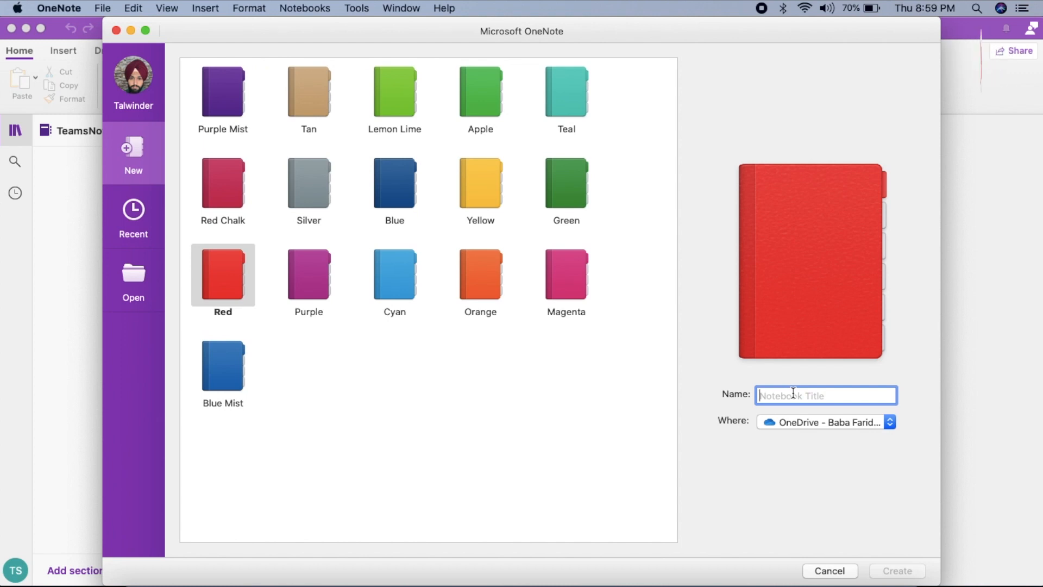
pyautogui.write('BCA')
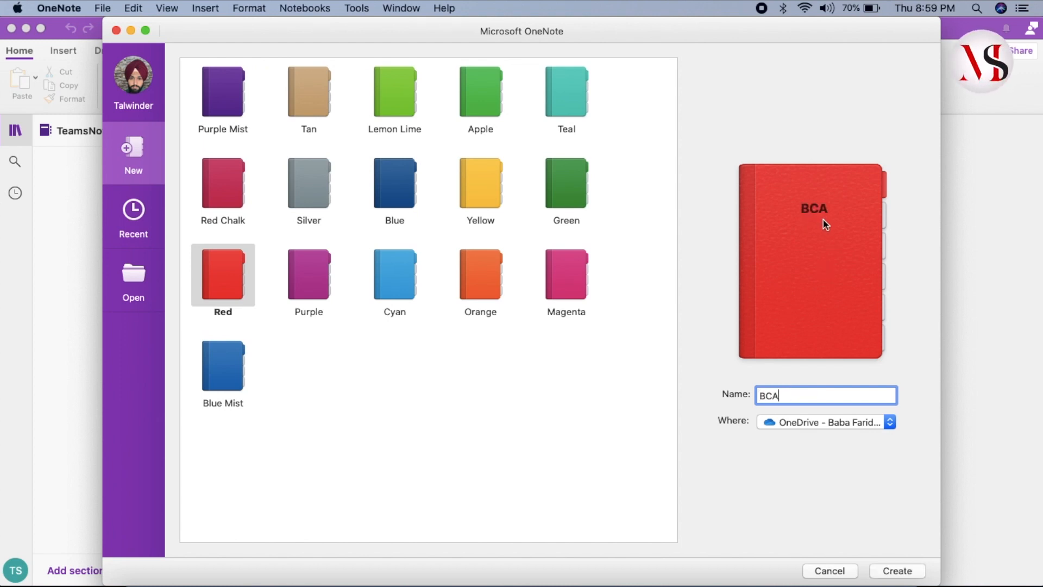
pyautogui.click(902, 576)
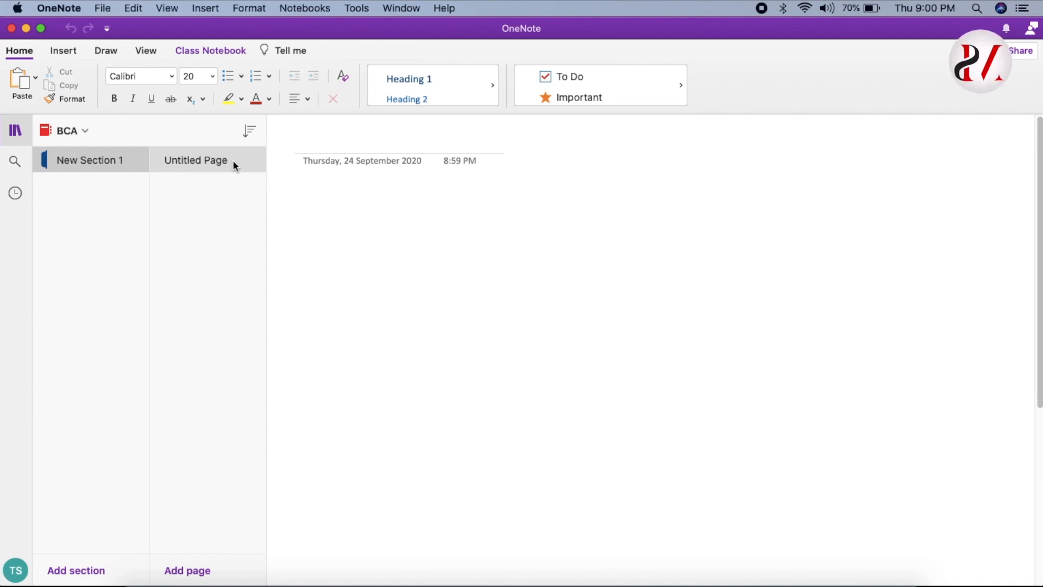
# Delete the default section of the BCA notebook and add a new section named Operating System.
pyautogui.rightClick(93, 162)
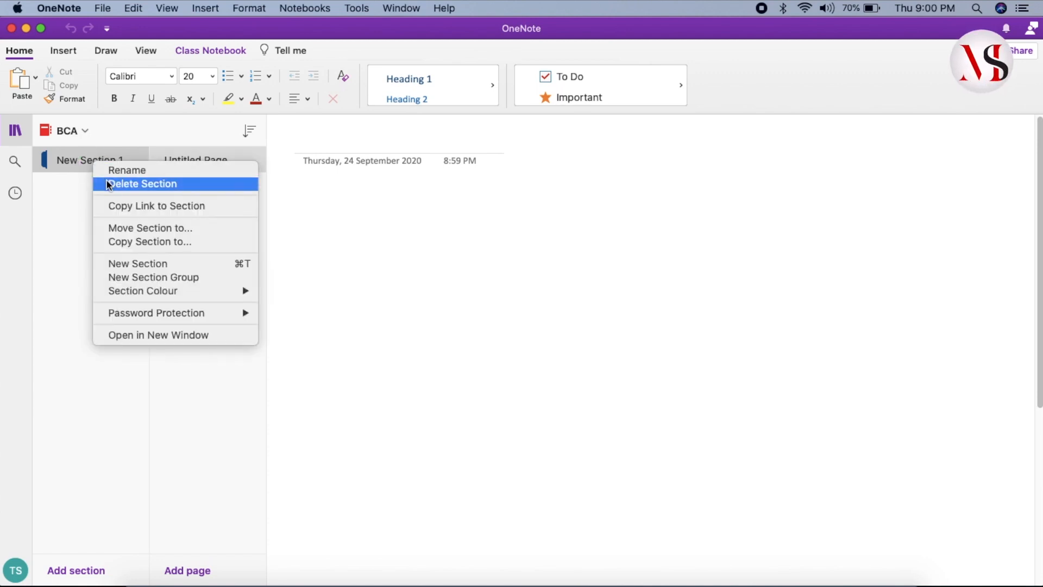
pyautogui.click(109, 184)
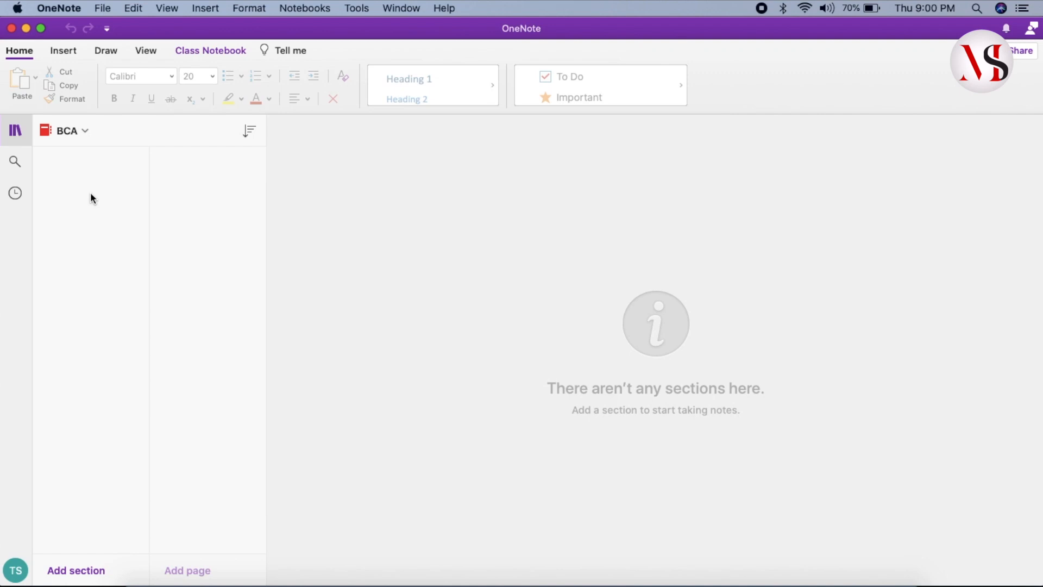
pyautogui.click(84, 572)
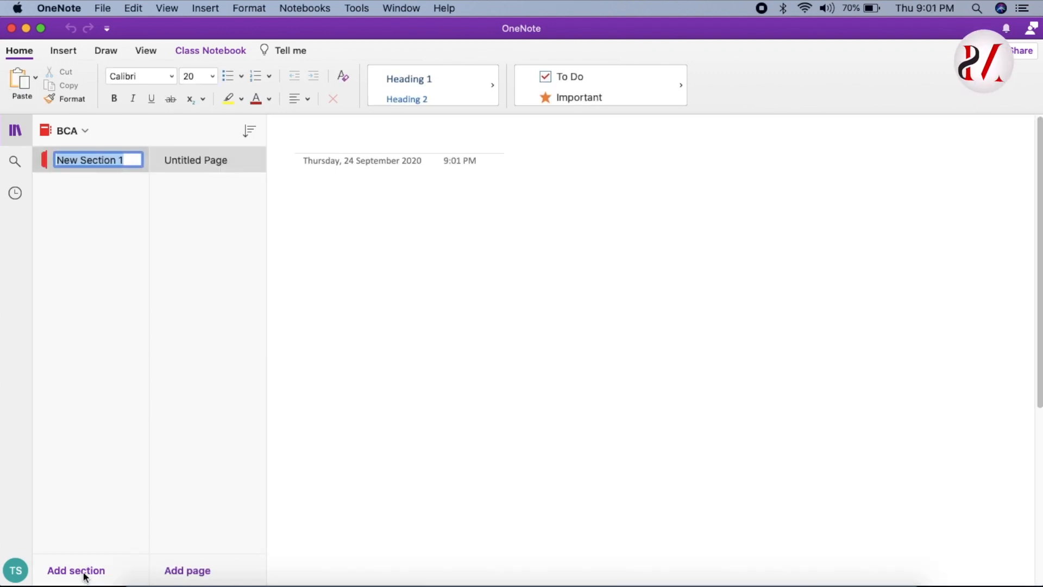
pyautogui.click(126, 161)
pyautogui.press('super+a')
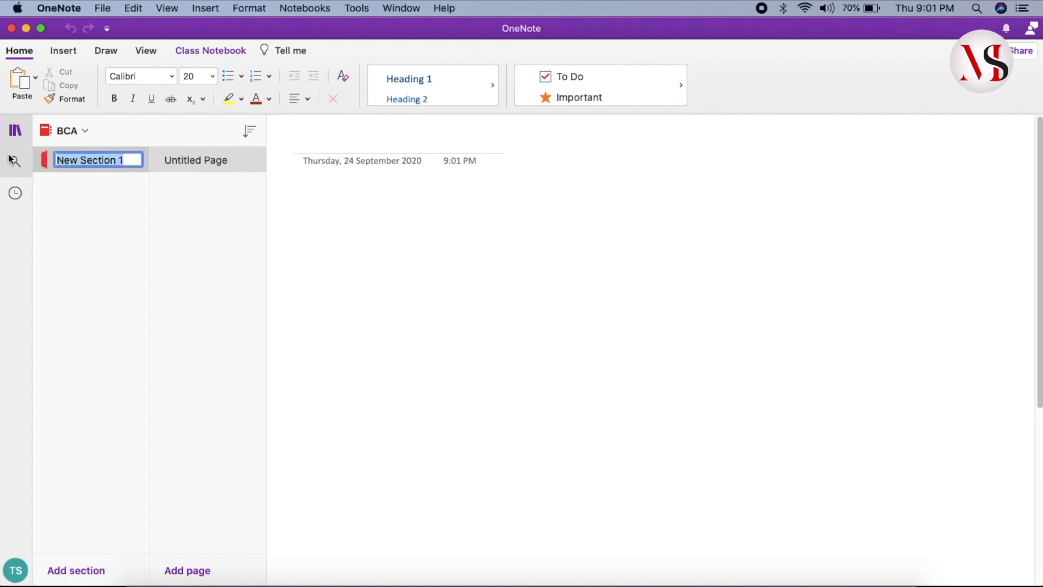
pyautogui.write('O')
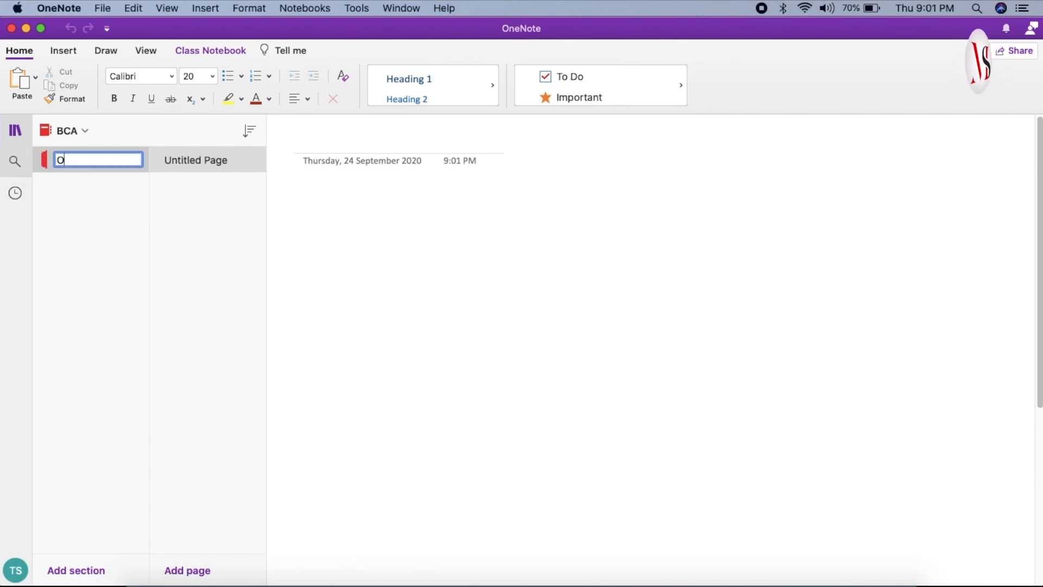
pyautogui.write('perating System')
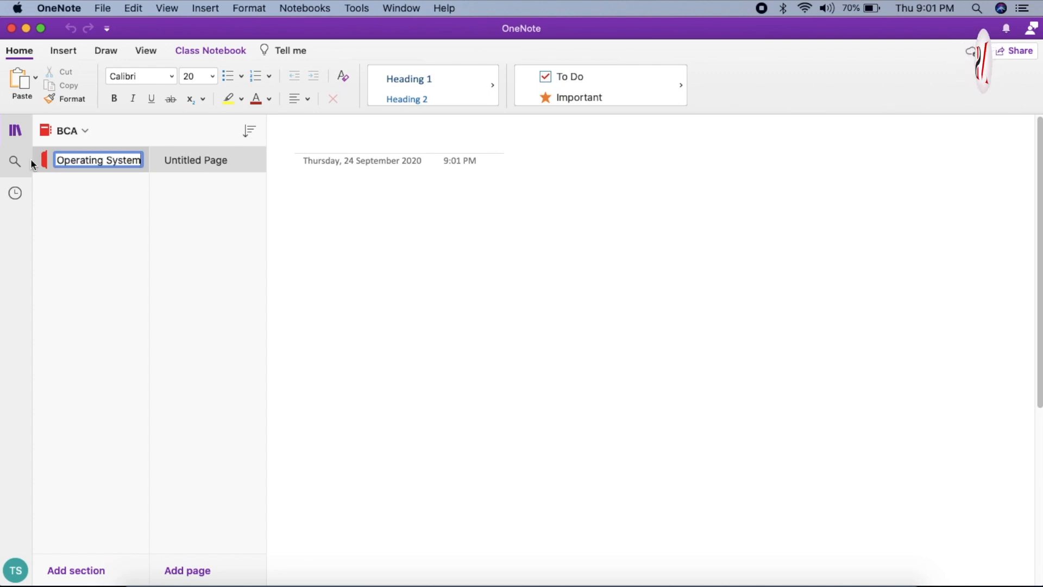
pyautogui.press('Return')
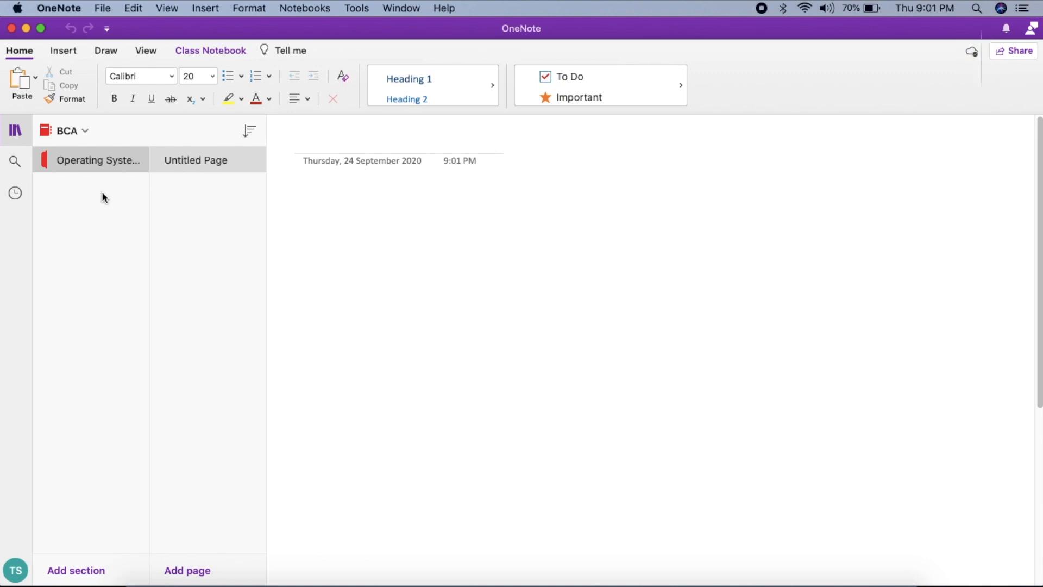
# Add a second section named Maths to the BCA notebook.
pyautogui.click(85, 572)
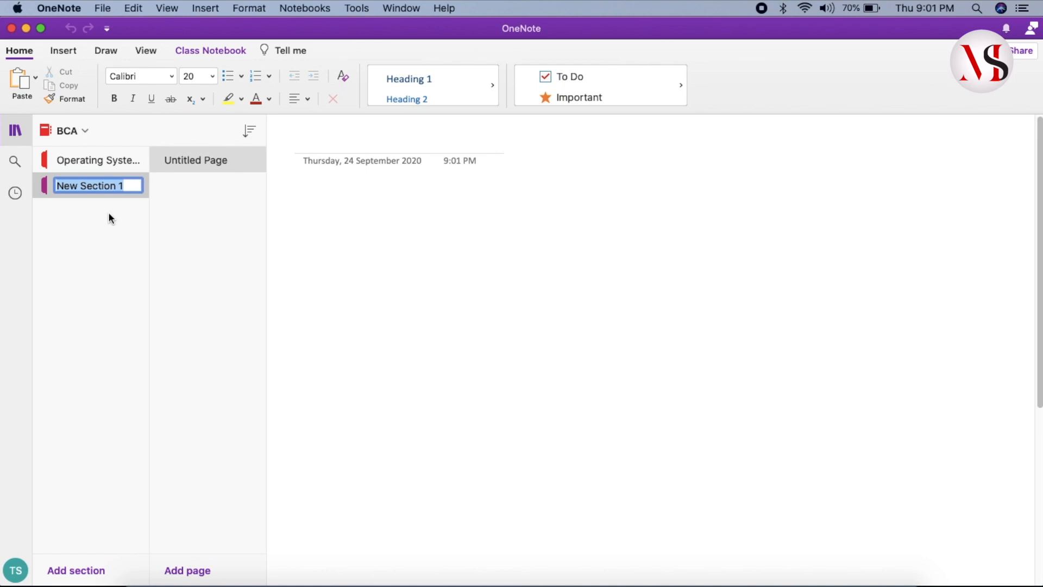
pyautogui.write('Ma')
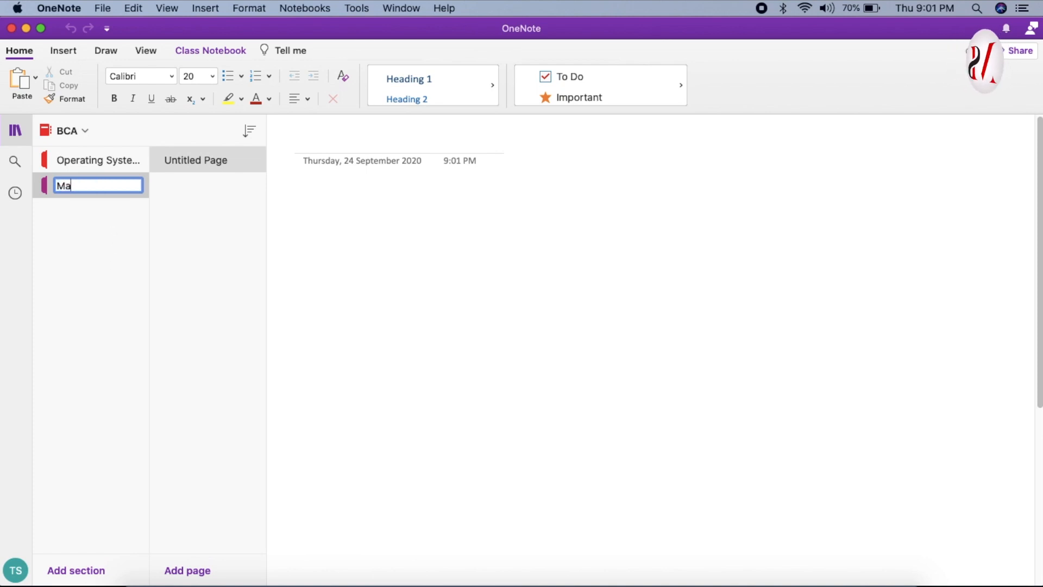
pyautogui.write('ths')
pyautogui.press('Return')
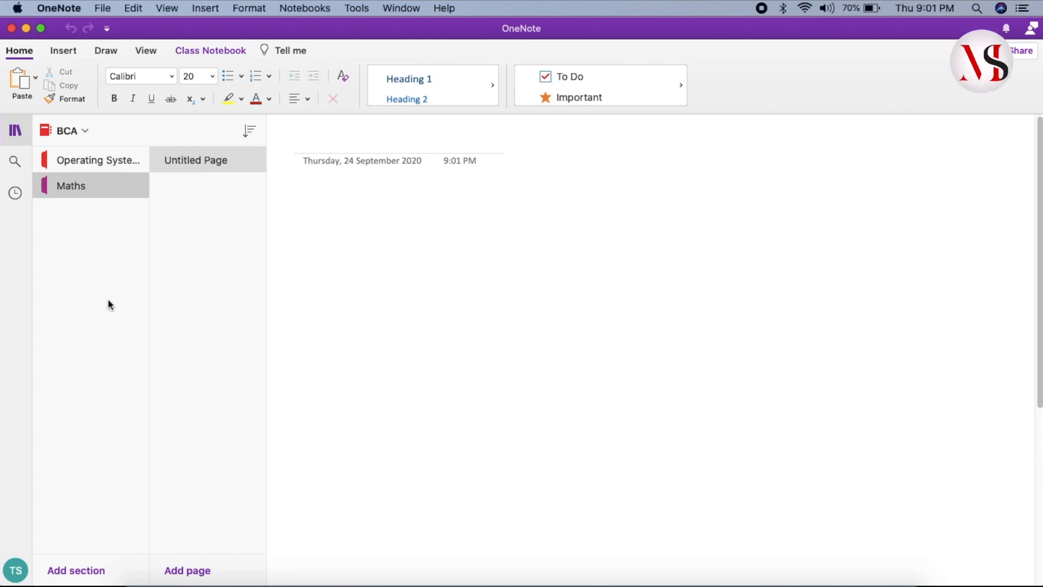
# Rename the untitled page in the Operating System section as P1123.
pyautogui.click(191, 161)
pyautogui.click(93, 161)
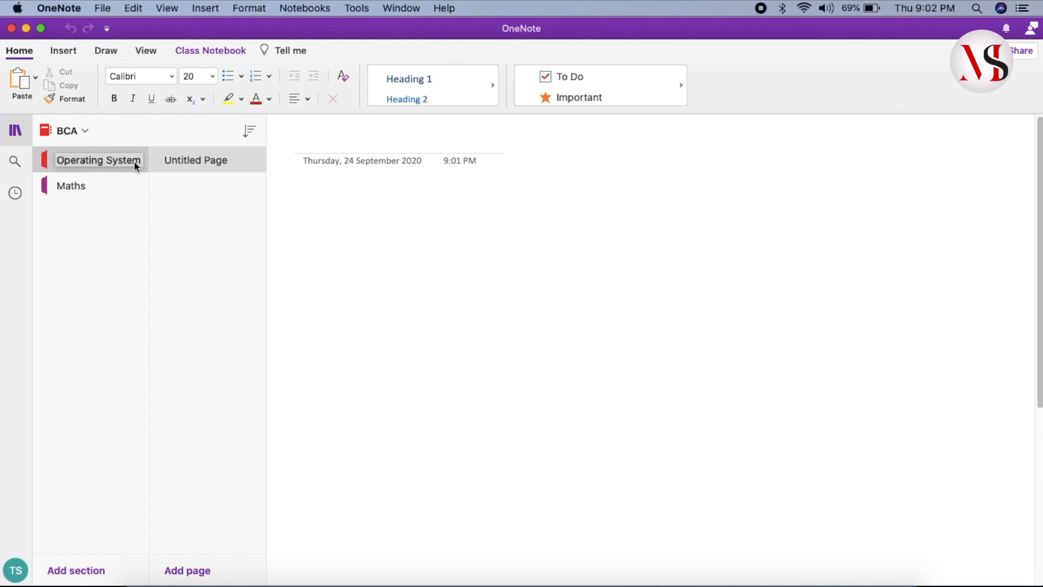
pyautogui.rightClick(189, 166)
pyautogui.click(212, 171)
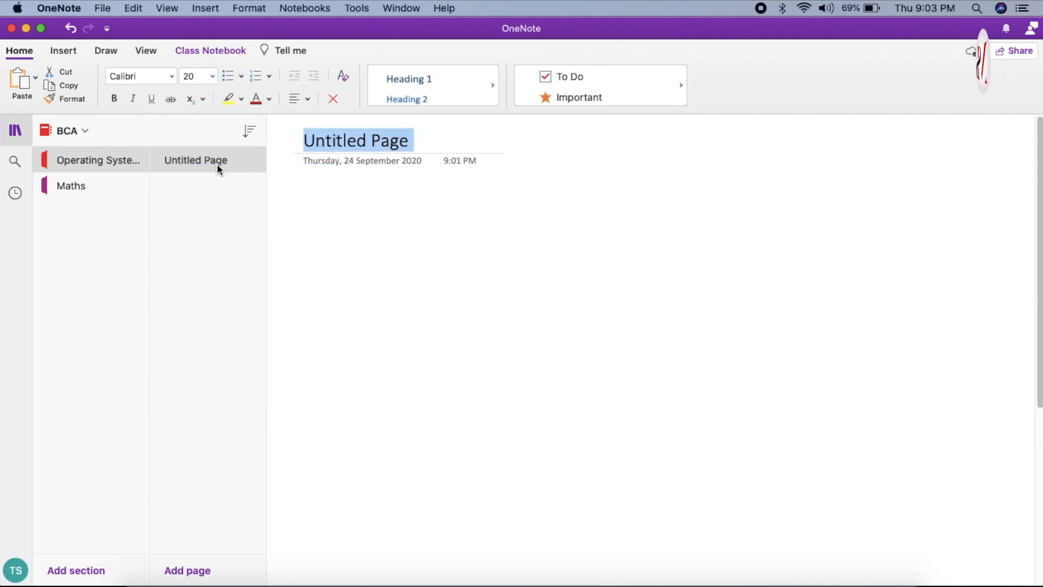
pyautogui.click(411, 141)
pyautogui.press('BackSpace')
pyautogui.press('BackSpace')
pyautogui.press('BackSpace')
pyautogui.press('BackSpace')
pyautogui.press('BackSpace')
pyautogui.press('BackSpace')
pyautogui.press('BackSpace')
pyautogui.press('BackSpace')
pyautogui.press('BackSpace')
pyautogui.press('BackSpace')
pyautogui.press('BackSpace')
pyautogui.press('BackSpace')
pyautogui.press('BackSpace')
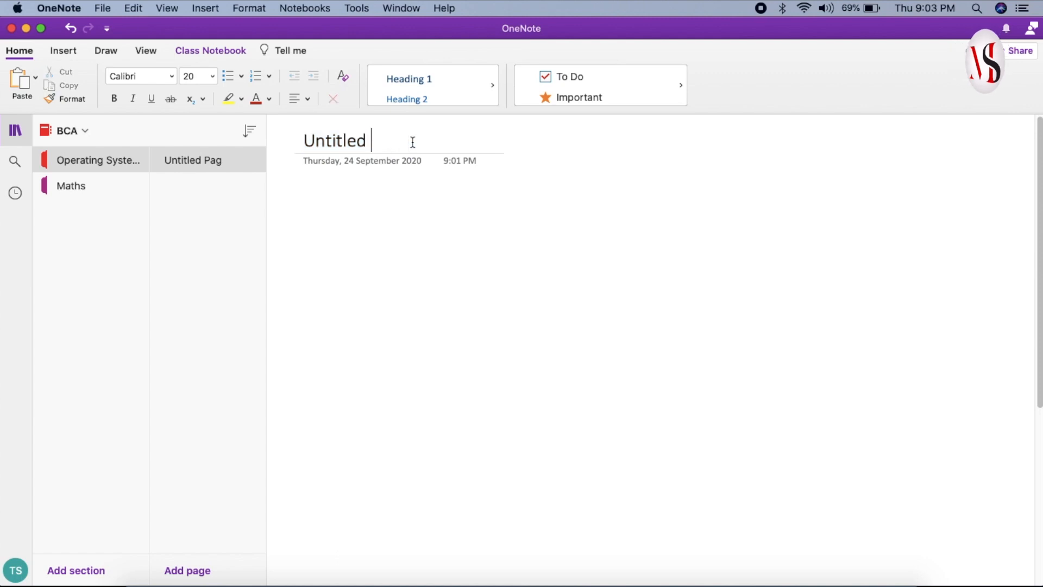
pyautogui.write('P1123')
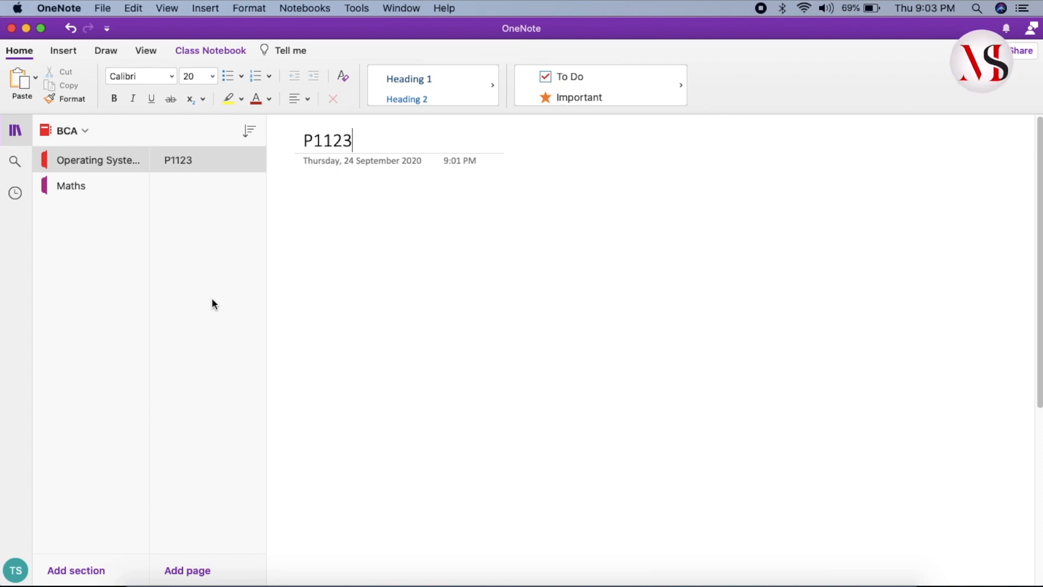
# Add two more pages to the Operating System section, both titled P1124, and return to page P1123.
pyautogui.click(205, 572)
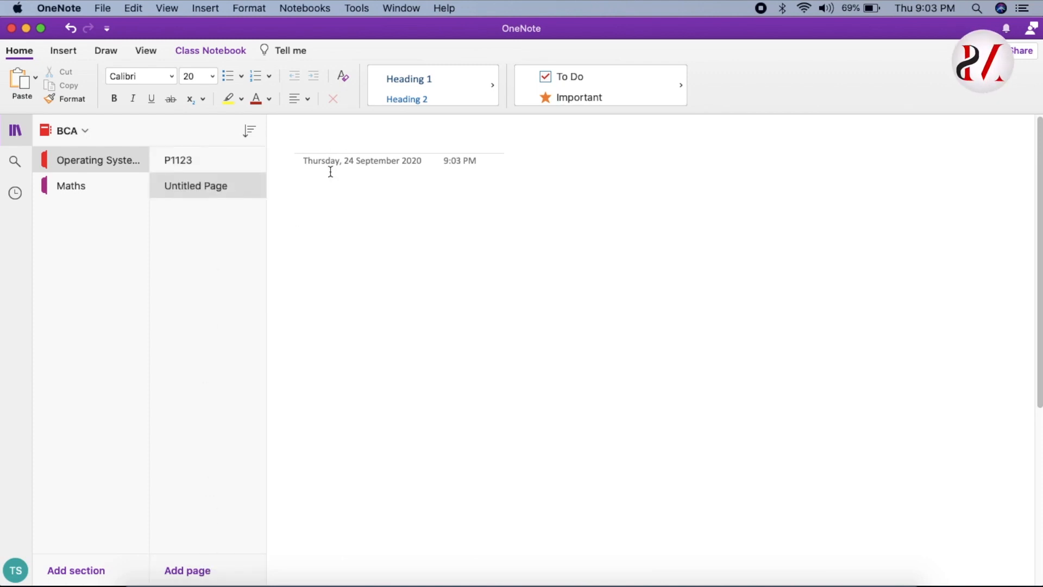
pyautogui.write('P1124')
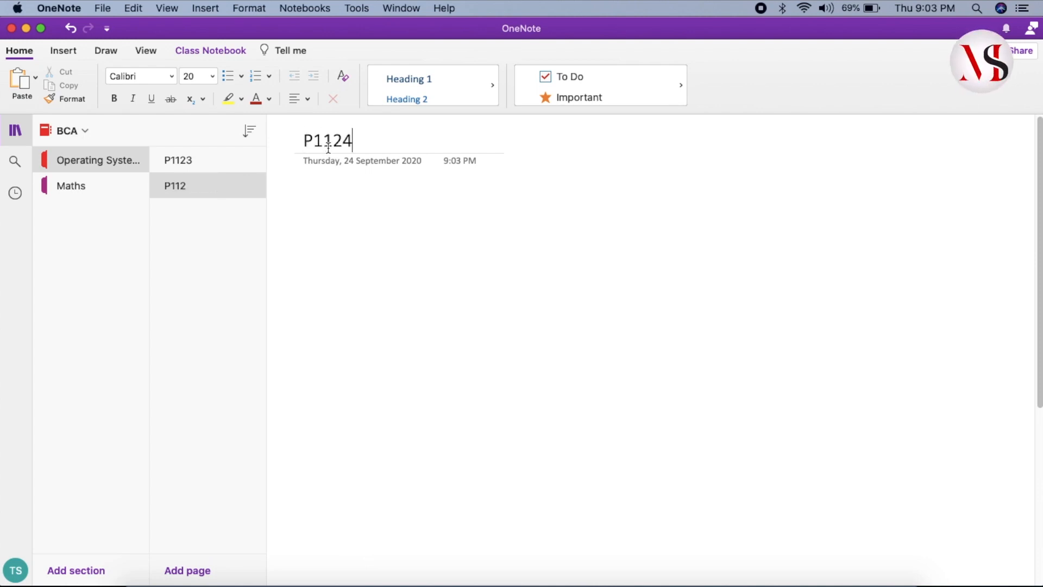
pyautogui.click(187, 570)
pyautogui.write('P1124')
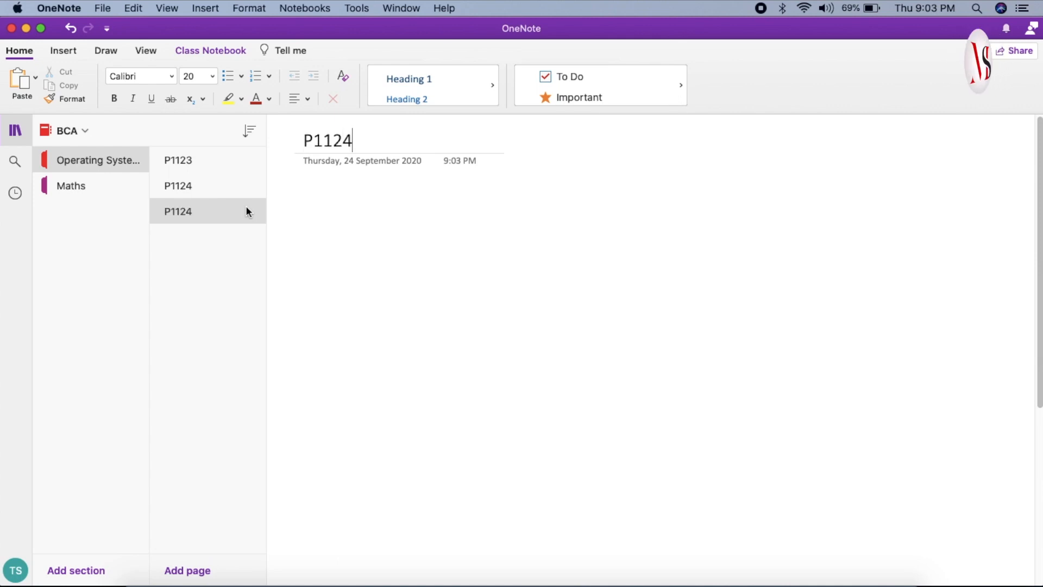
pyautogui.click(215, 255)
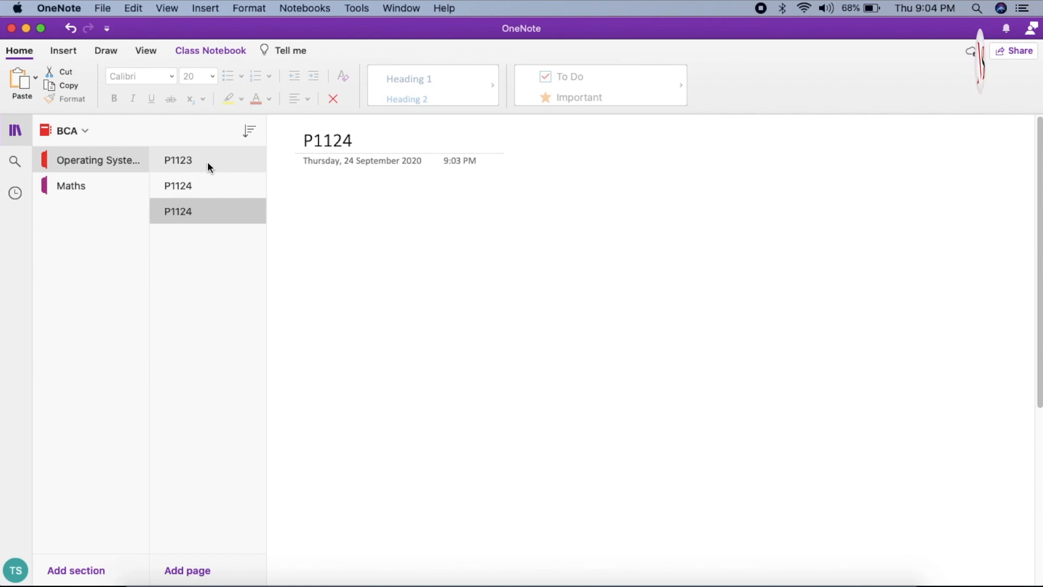
pyautogui.click(191, 161)
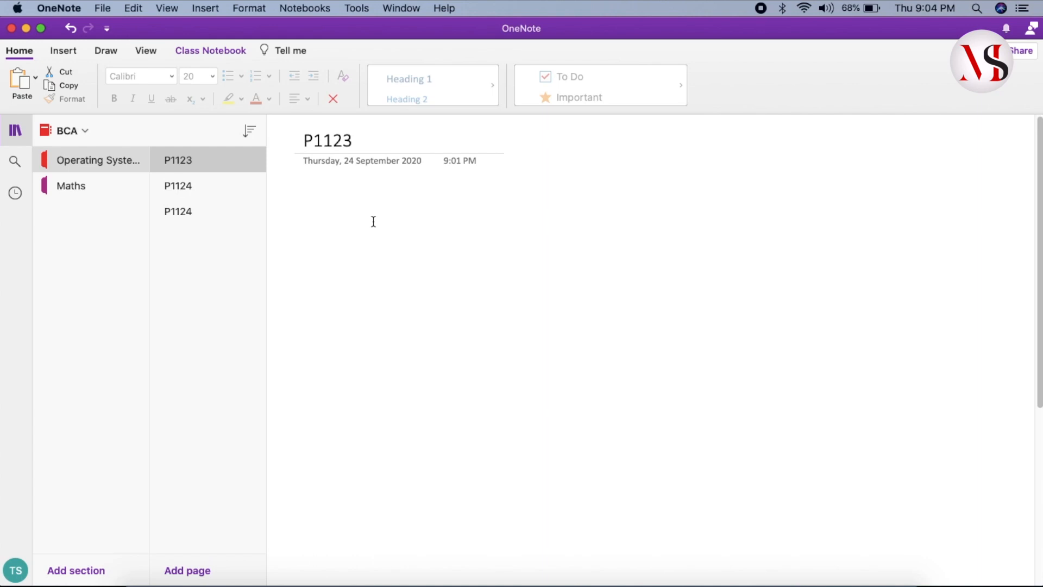
# Insert the file P1123.pdf from the Desktop as a printout on page P1123.
pyautogui.click(355, 208)
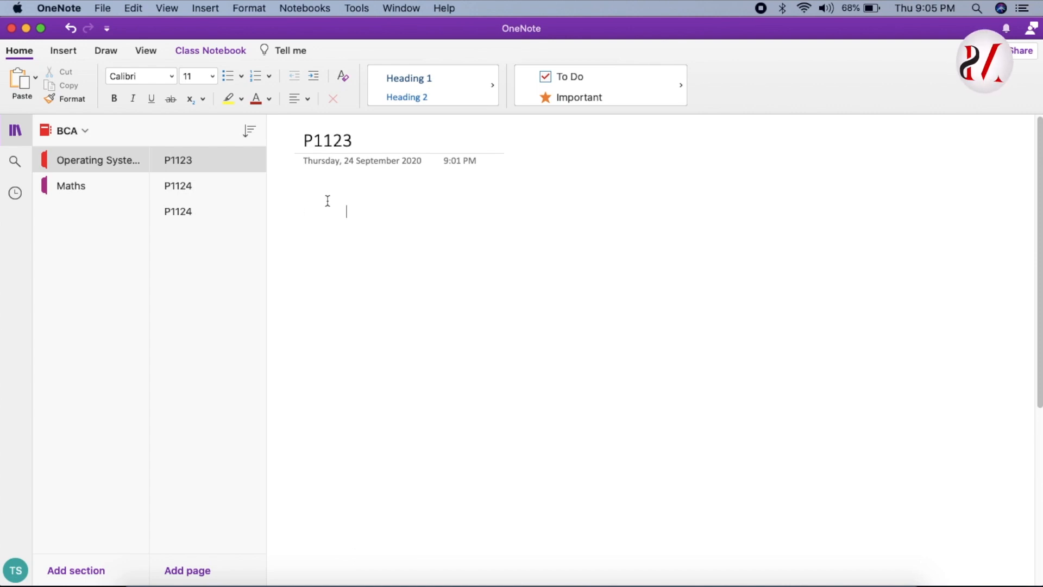
pyautogui.click(77, 57)
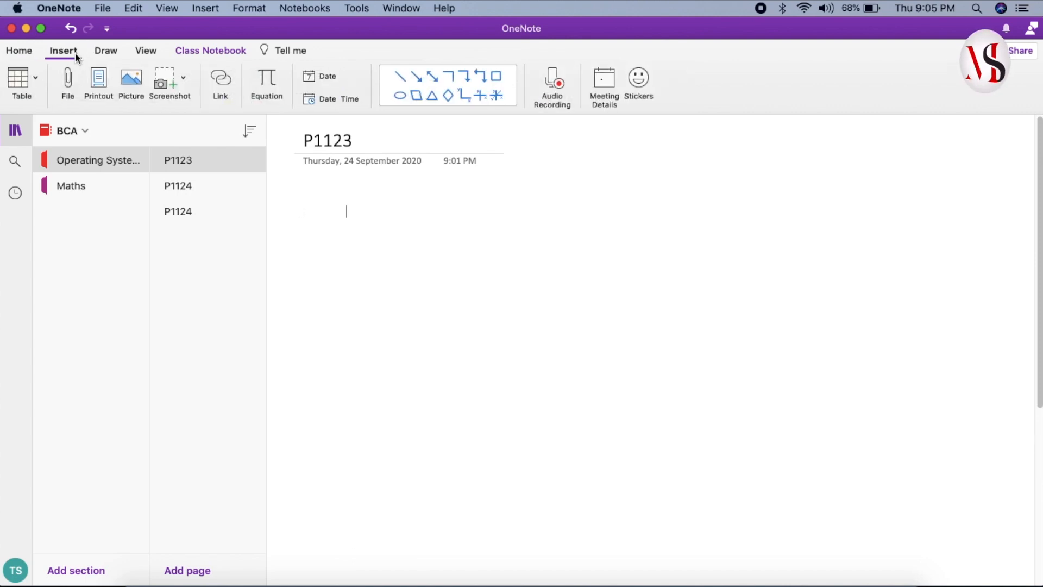
pyautogui.click(100, 95)
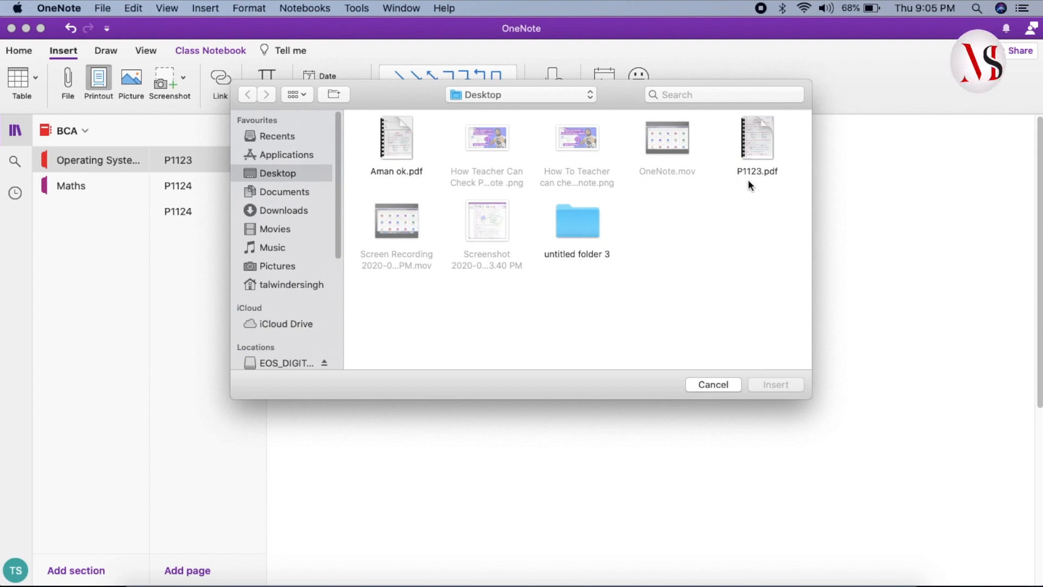
pyautogui.moveTo(625, 102); pyautogui.dragTo(624, 238)
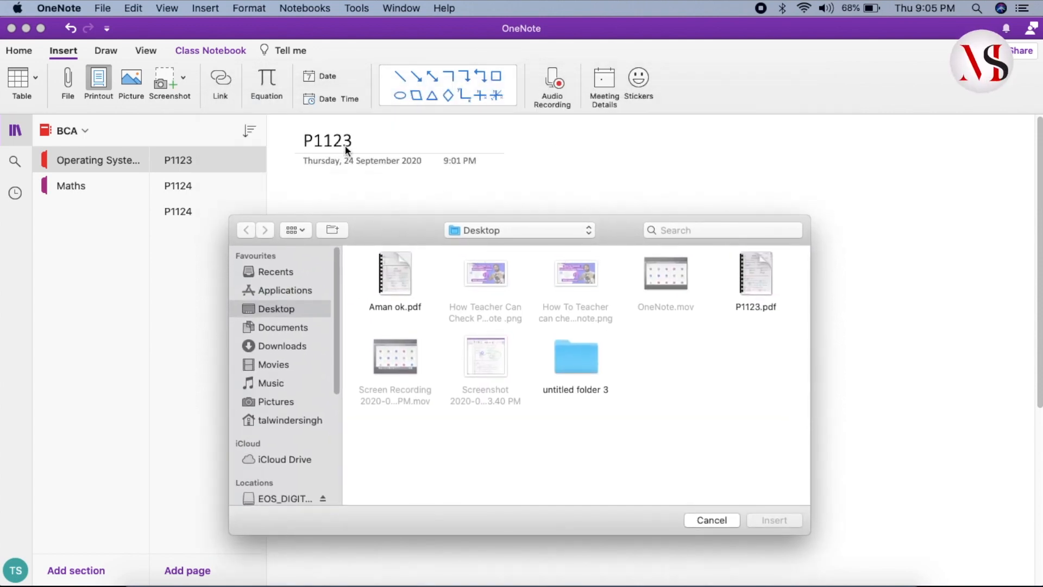
pyautogui.click(754, 271)
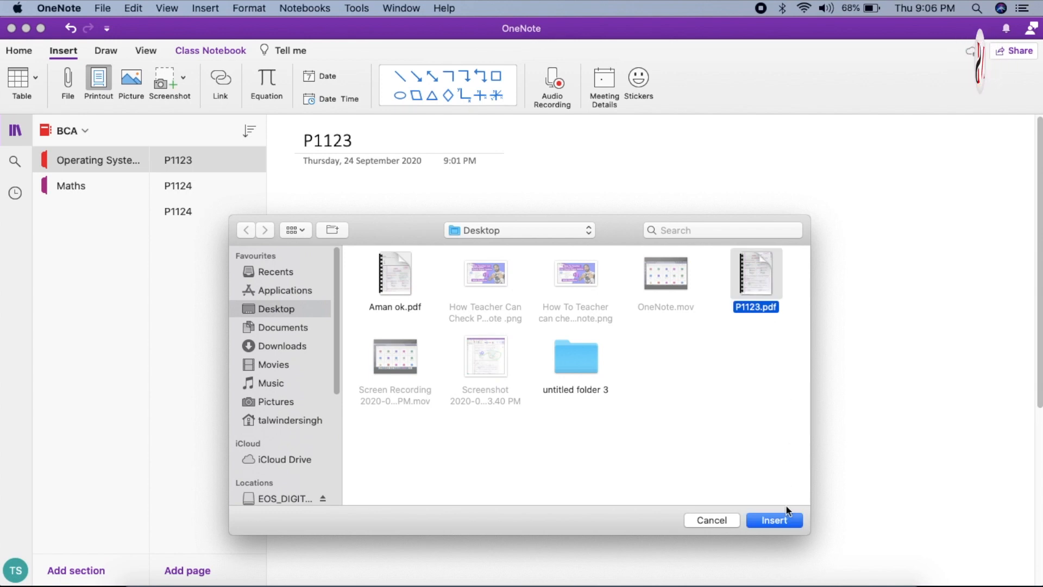
pyautogui.click(784, 521)
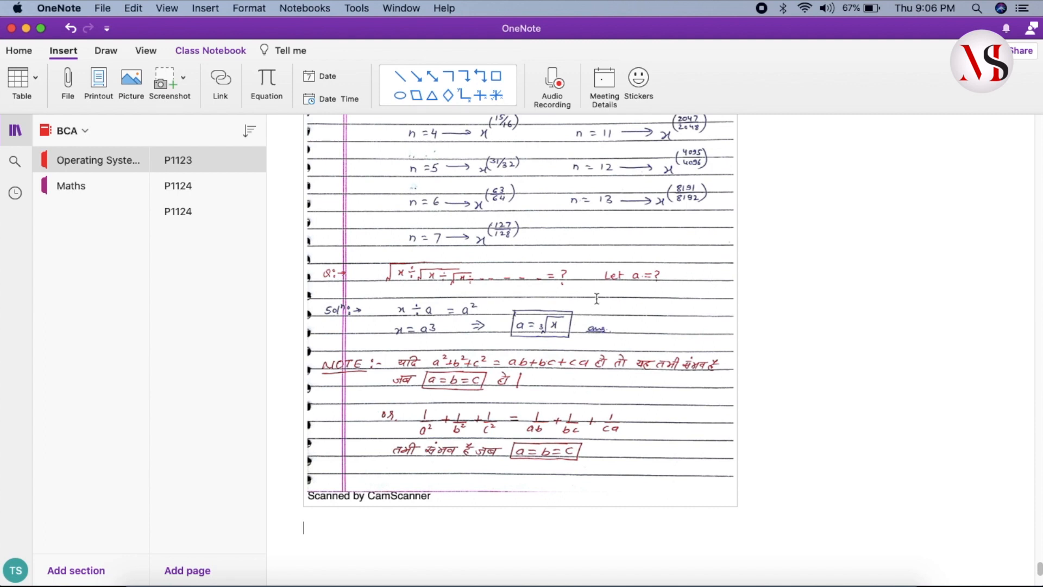
# Mark the 17^99 example in the printout with two horizontal strokes of a red 1 mm pen.
pyautogui.scroll(15, 596, 297)
pyautogui.scroll(15, 596, 297)
pyautogui.scroll(15, 597, 297)
pyautogui.scroll(15, 596, 300)
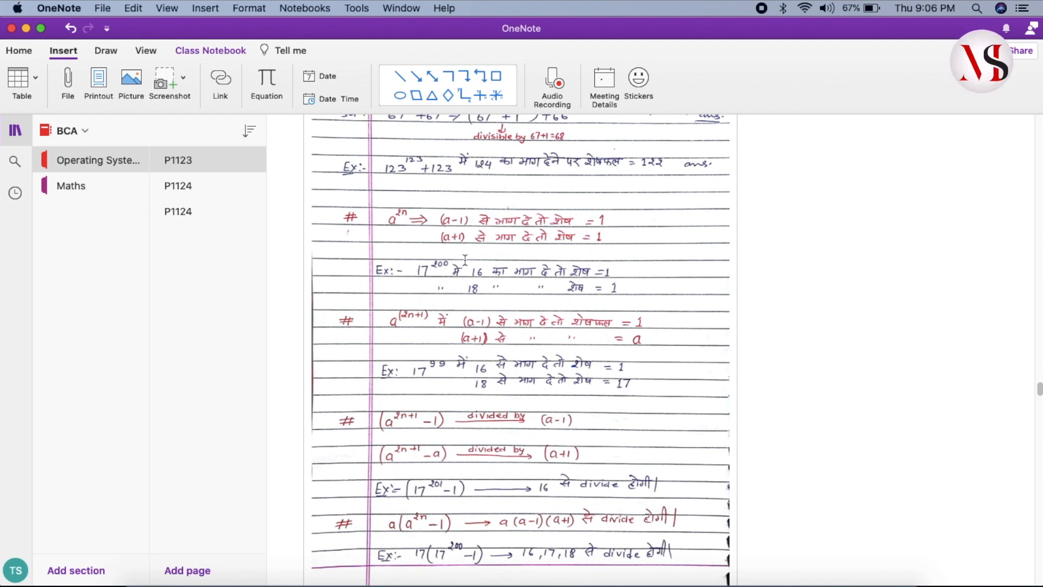
pyautogui.click(106, 52)
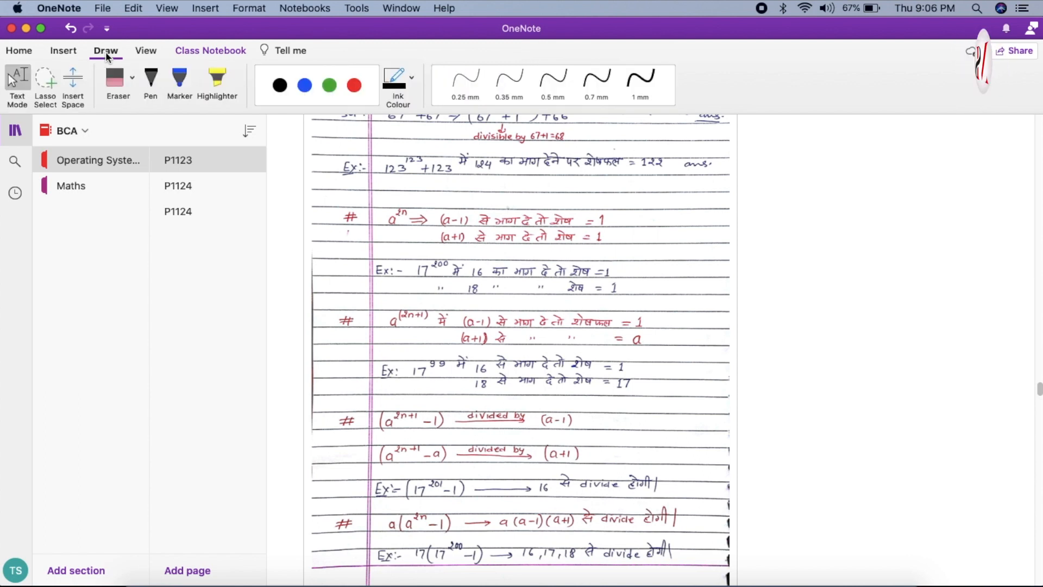
pyautogui.click(153, 80)
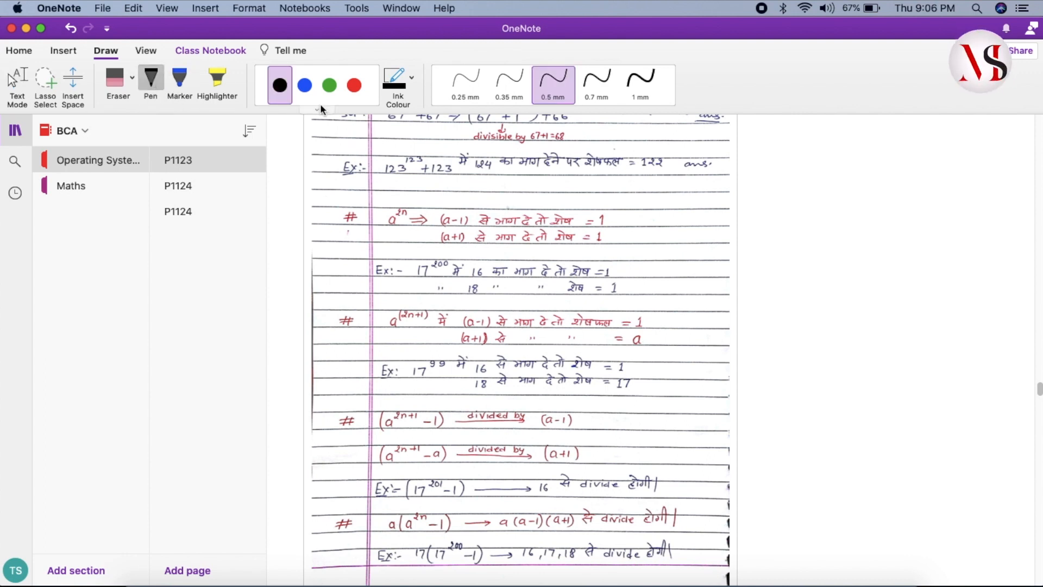
pyautogui.click(353, 90)
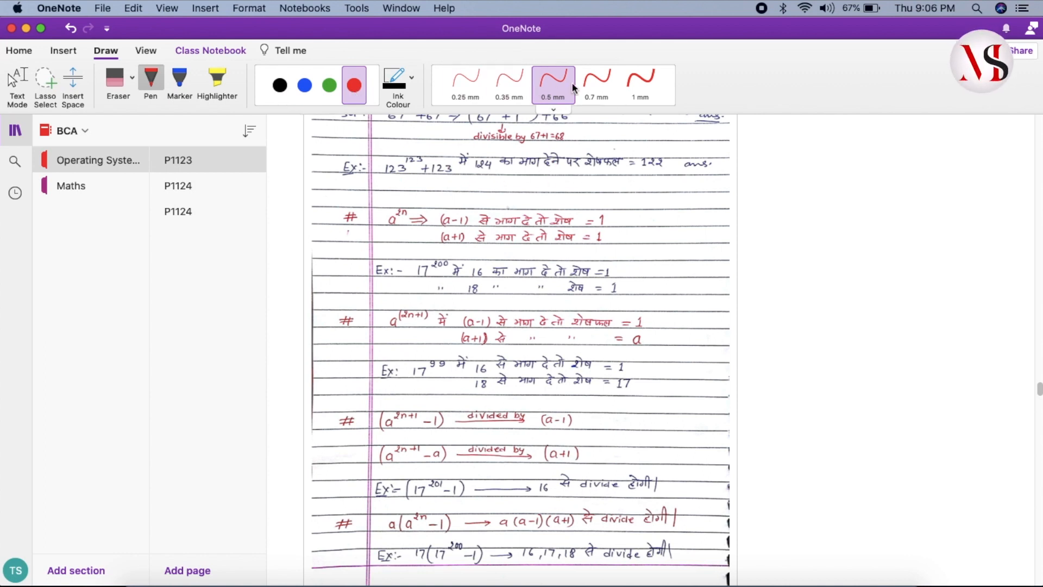
pyautogui.click(638, 86)
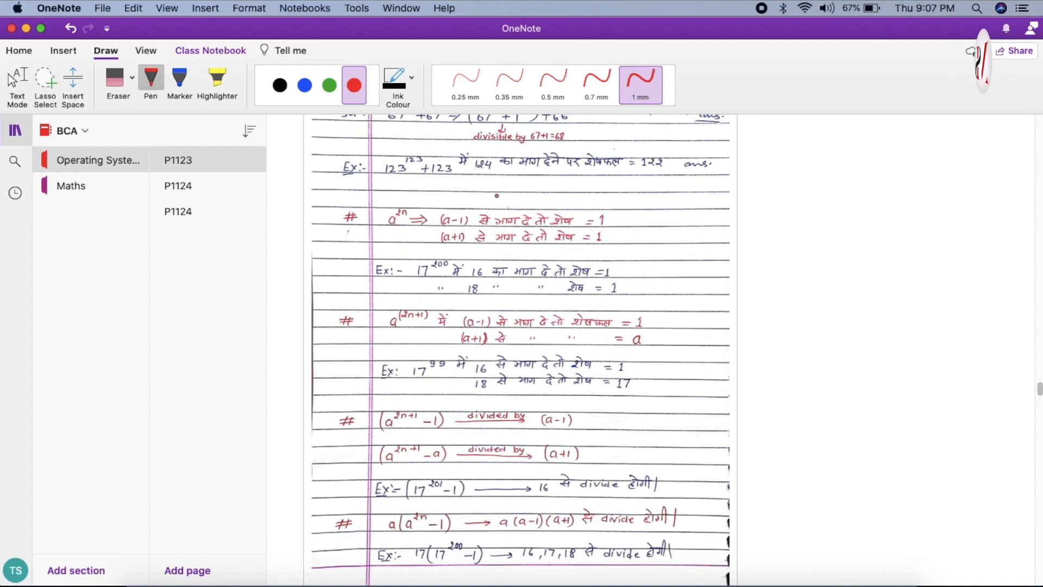
pyautogui.scroll(-3, 459, 259)
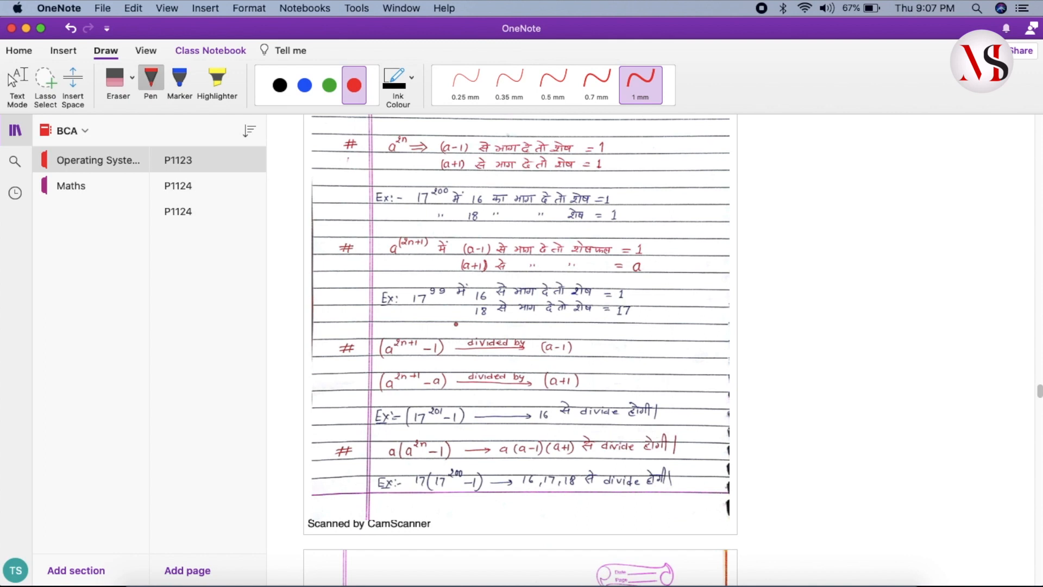
pyautogui.moveTo(414, 313); pyautogui.dragTo(655, 308)
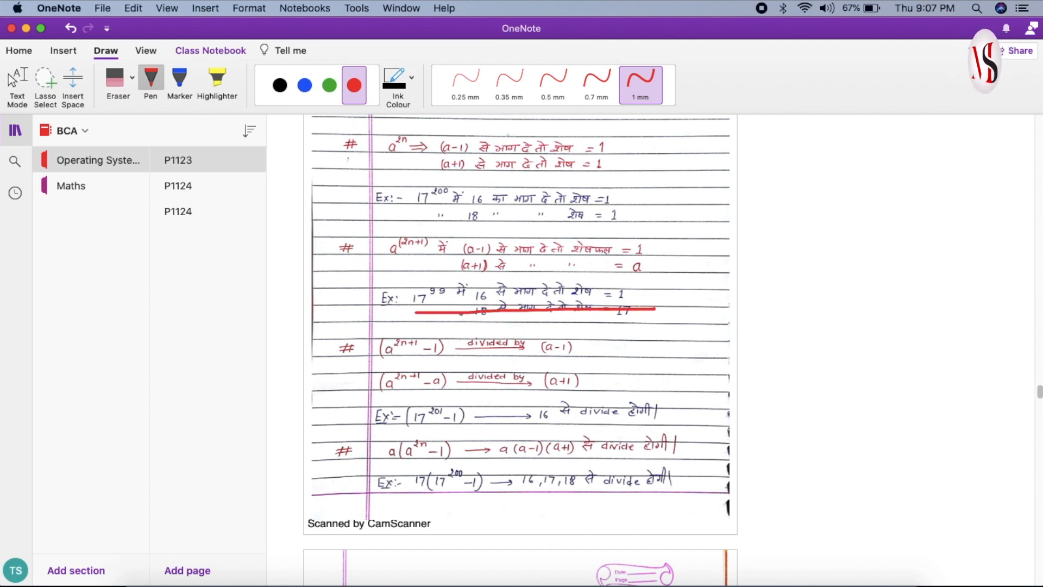
pyautogui.moveTo(437, 306); pyautogui.dragTo(640, 307)
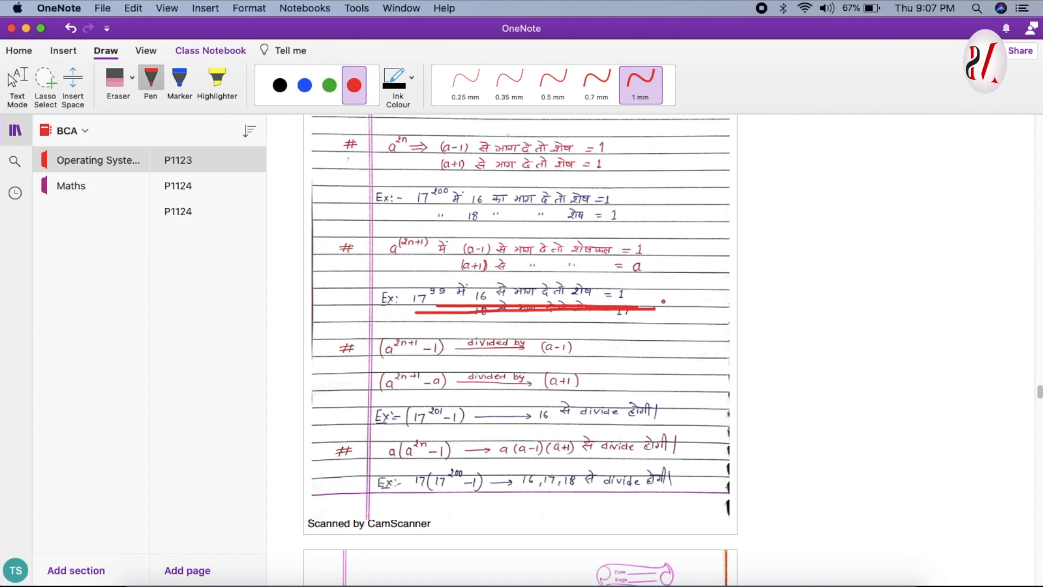
# Handwrite a red 2 beside the marked 17^99 example and erase it with the Eraser.
pyautogui.moveTo(672, 283)
pyautogui.mouseDown()
pyautogui.moveTo(696, 280)
pyautogui.moveTo(683, 311)
pyautogui.moveTo(702, 296)
pyautogui.mouseUp()
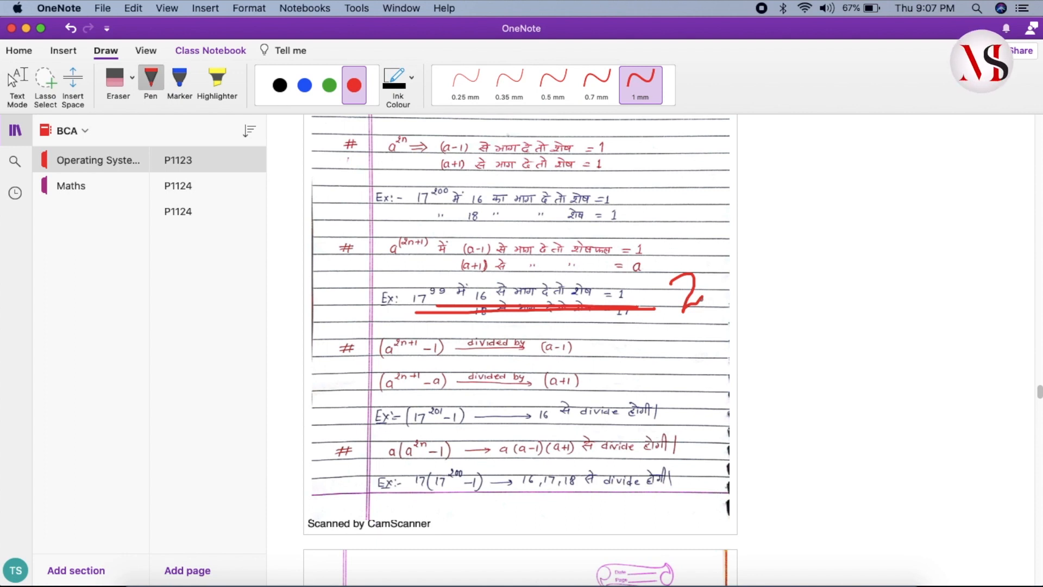
pyautogui.click(118, 87)
pyautogui.click(694, 296)
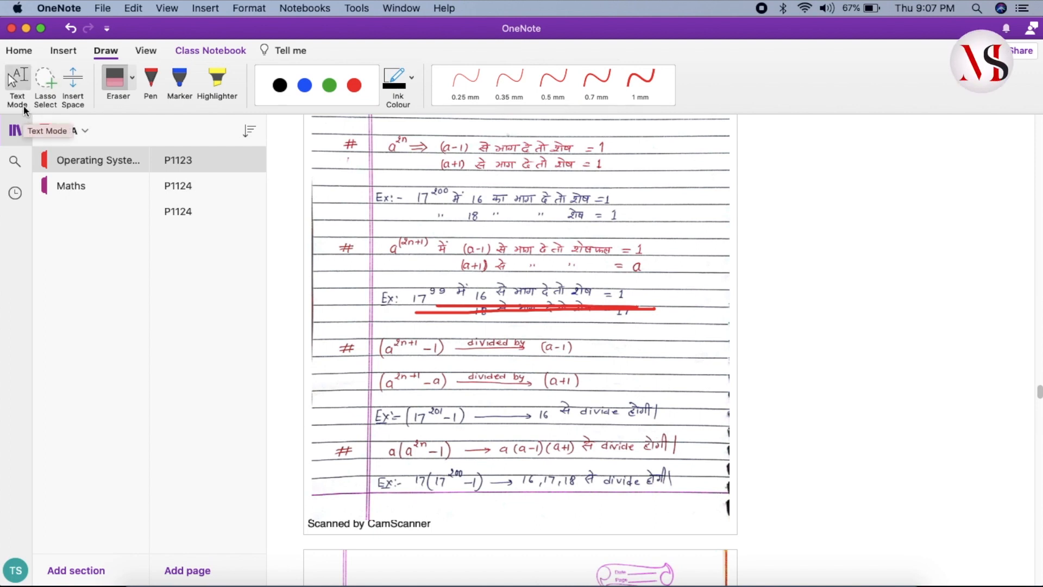
# Add a typed 2 beside the marked 17^99 example using Text Mode.
pyautogui.click(18, 81)
pyautogui.scroll(-1, 657, 277)
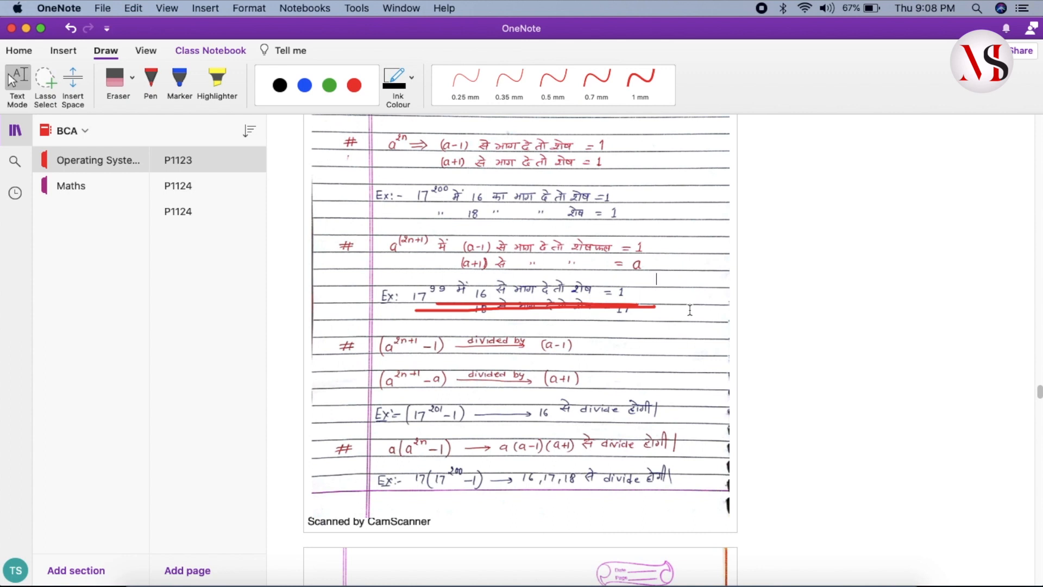
pyautogui.write('2')
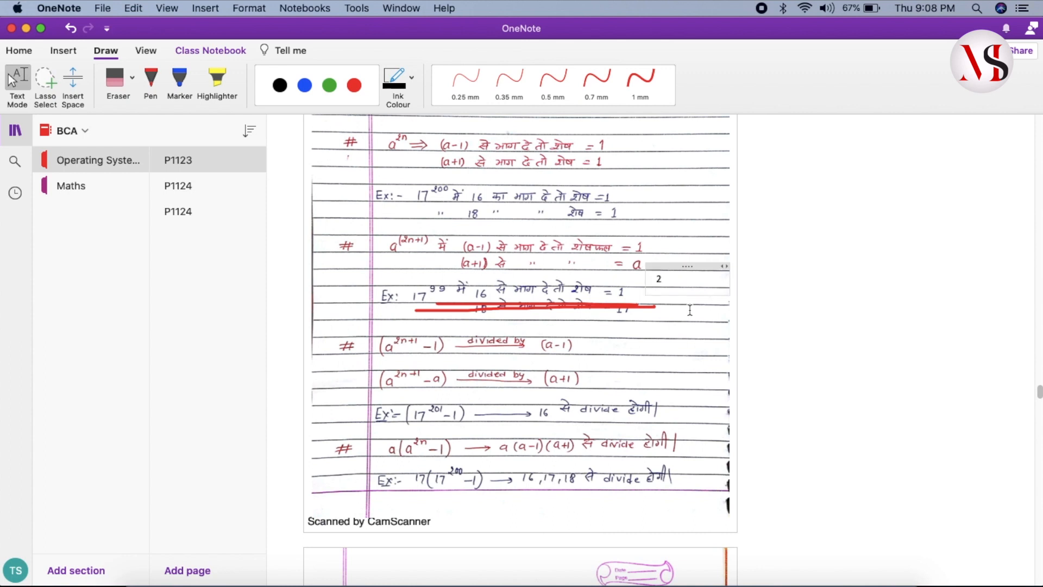
# Format the typed 2 beside the 17^99 example with font size 24 and a dark red font colour.
pyautogui.click(667, 280)
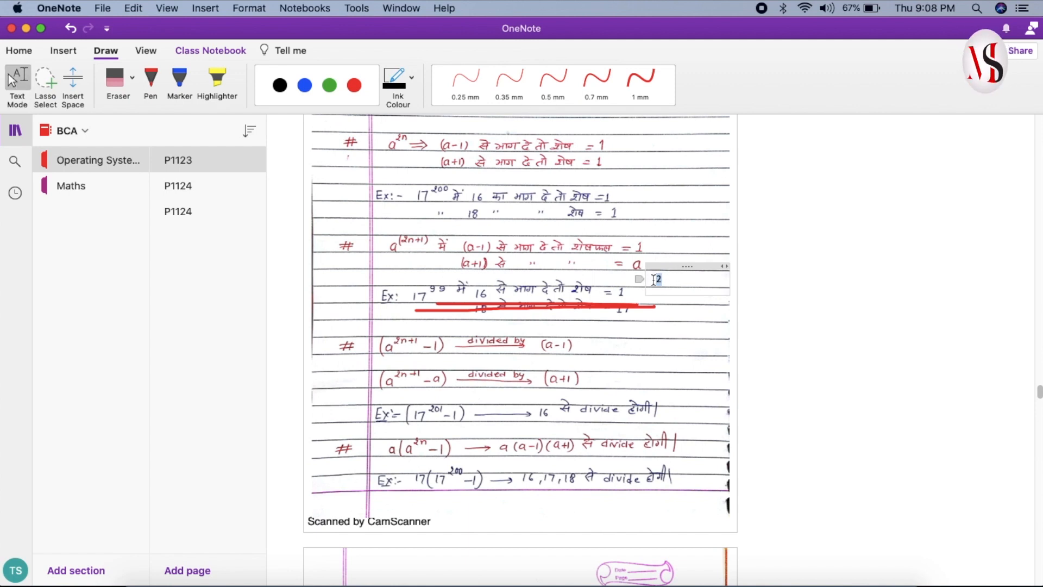
pyautogui.click(20, 51)
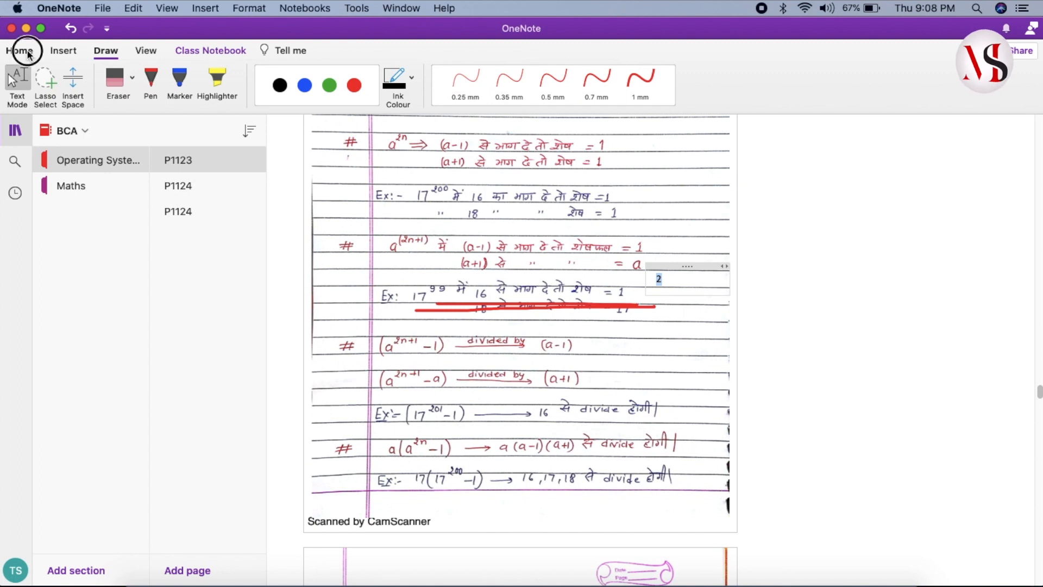
pyautogui.click(211, 77)
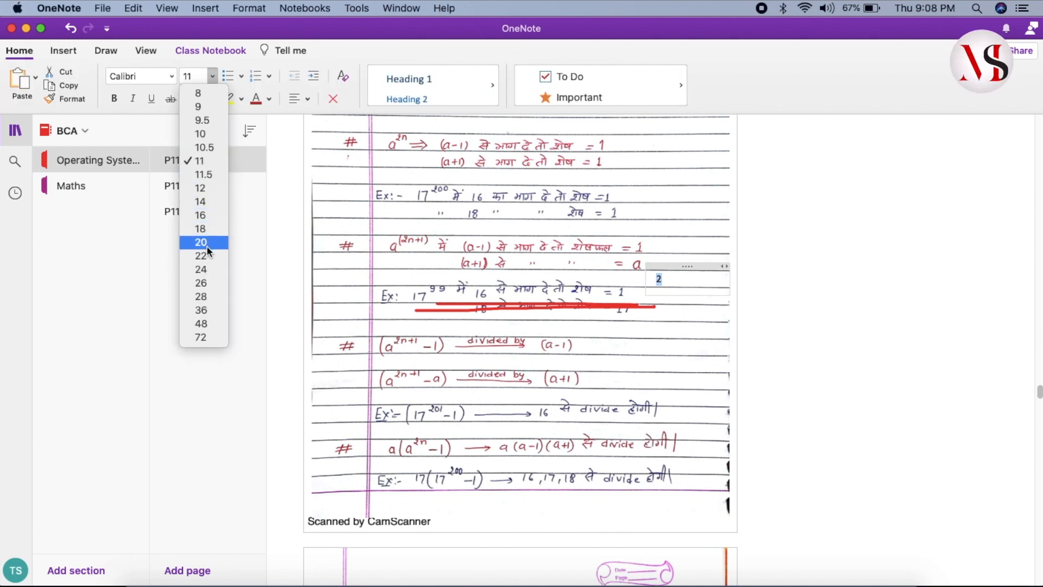
pyautogui.click(207, 270)
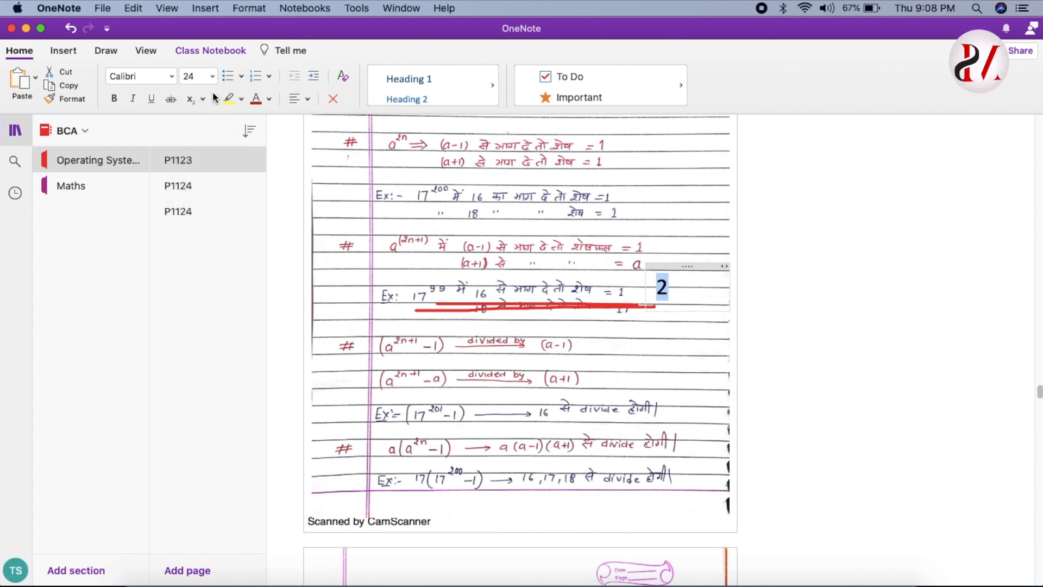
pyautogui.click(171, 77)
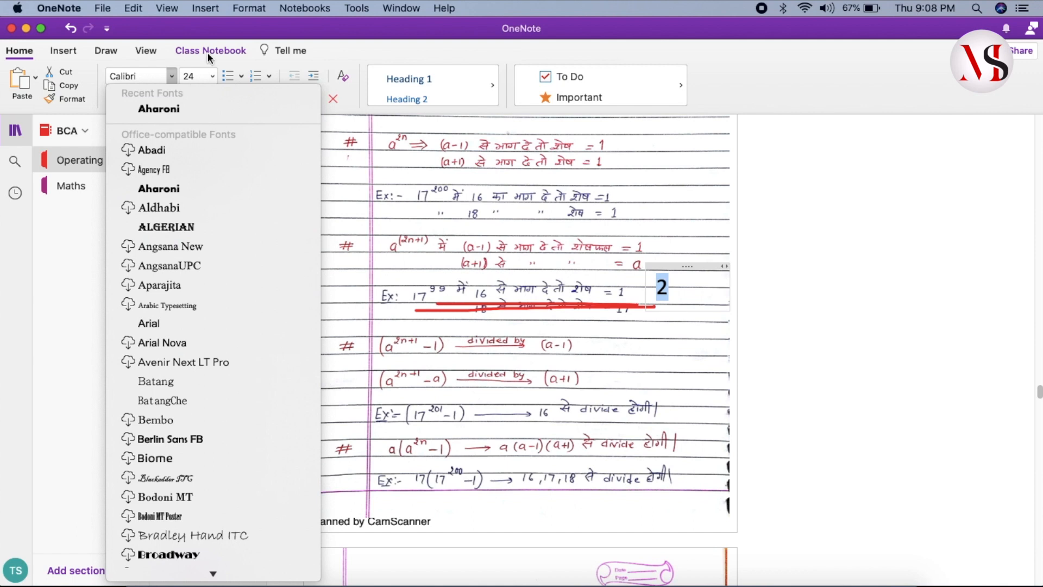
pyautogui.click(213, 57)
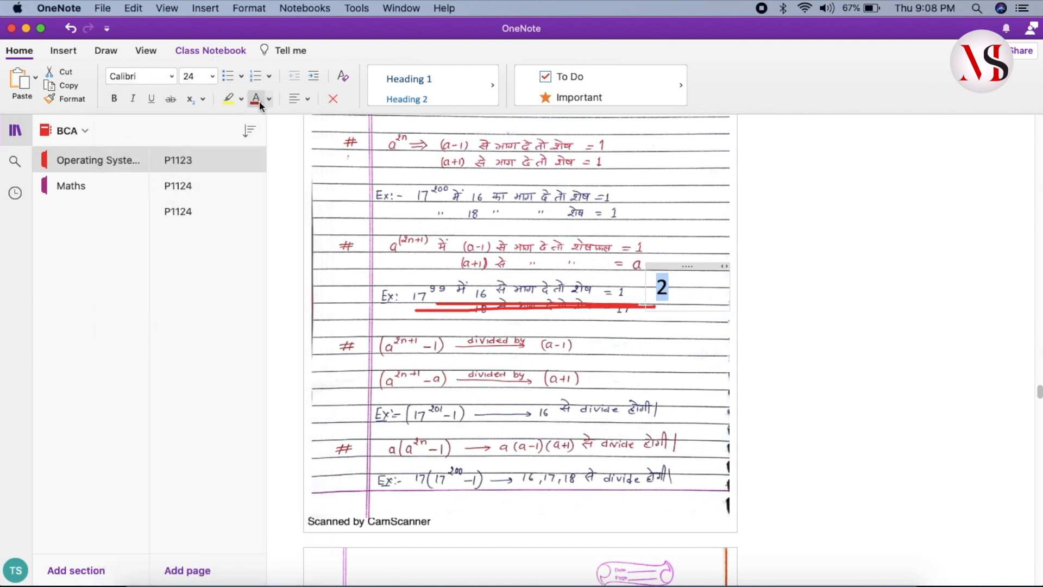
pyautogui.click(269, 101)
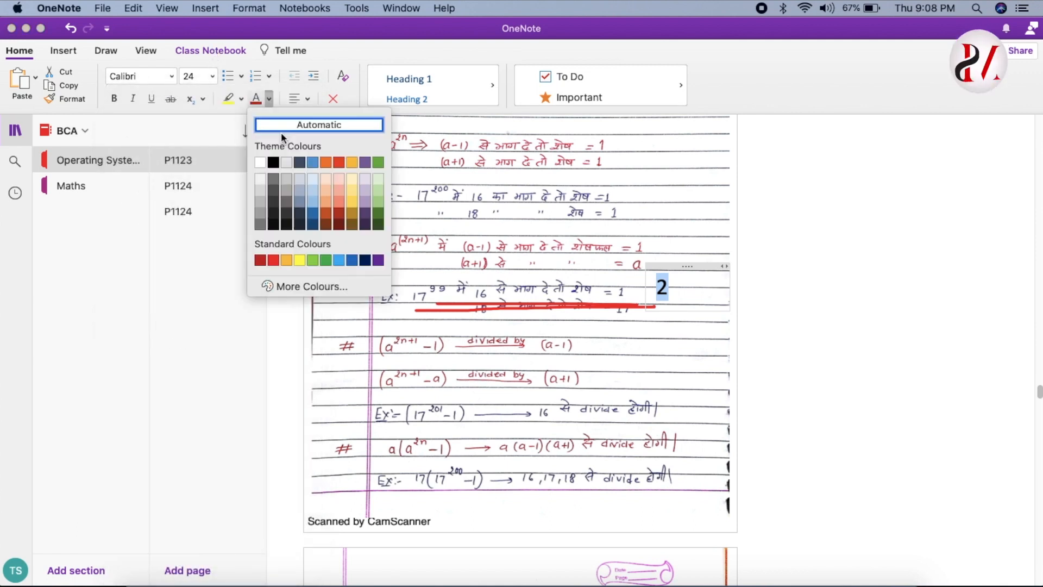
pyautogui.click(339, 215)
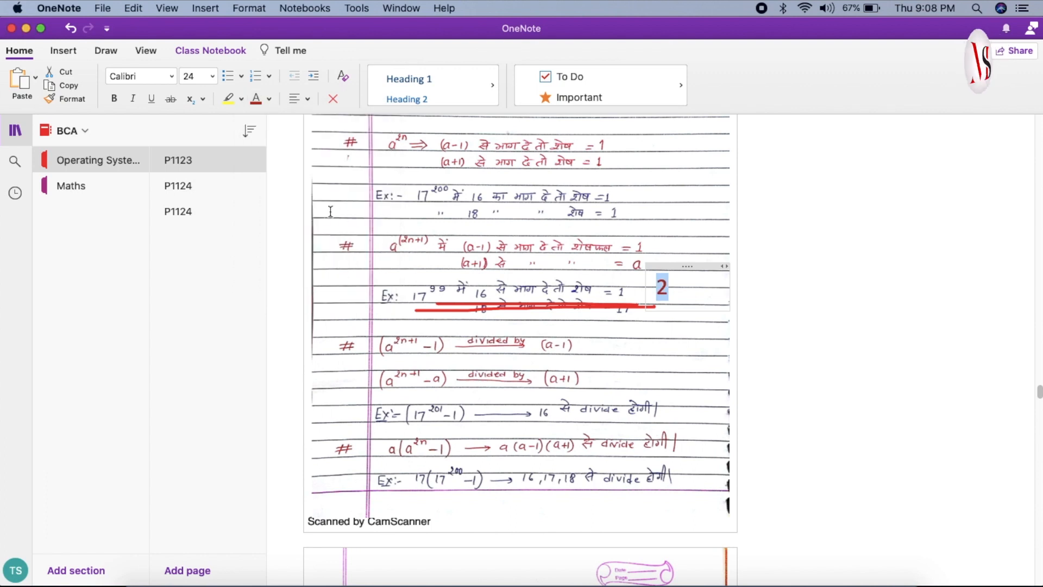
pyautogui.click(648, 352)
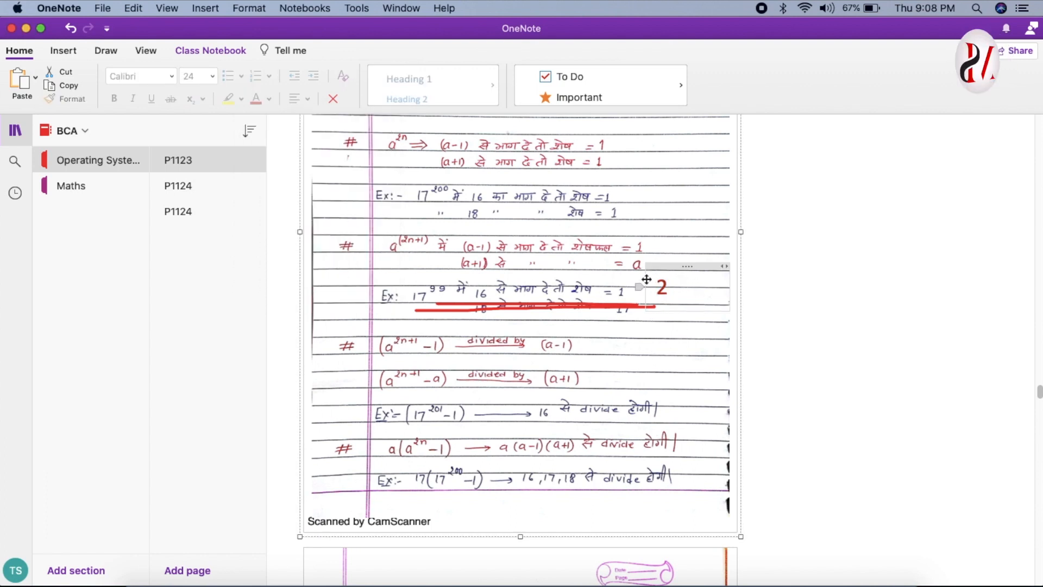
# Return to the first page of the printout and place the text cursor beside the ALGEBRA heading.
pyautogui.scroll(-3, 594, 357)
pyautogui.scroll(-10, 593, 357)
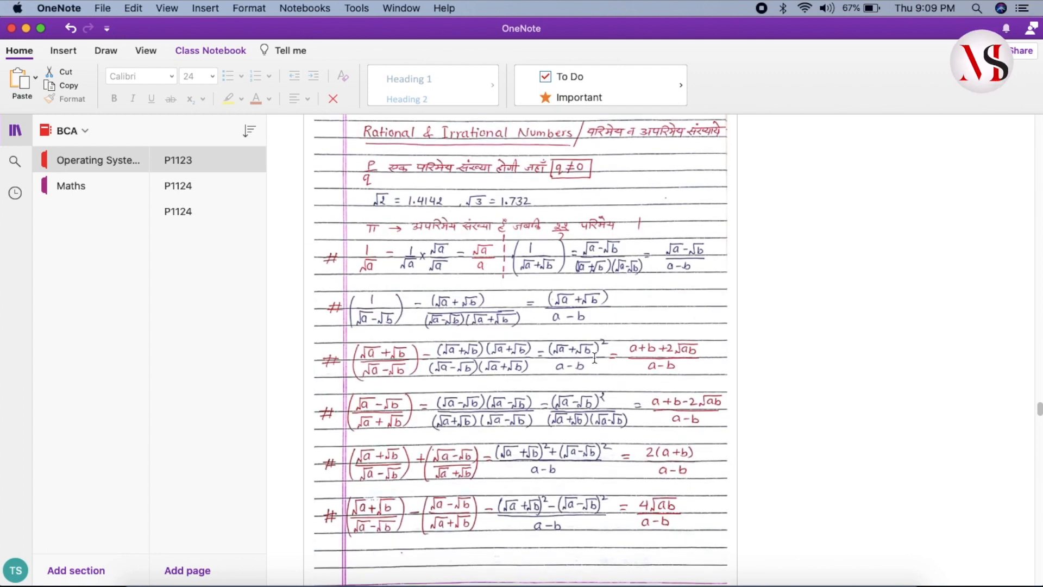
pyautogui.scroll(20, 594, 358)
pyautogui.scroll(20, 595, 358)
pyautogui.scroll(20, 594, 359)
pyautogui.scroll(15, 592, 360)
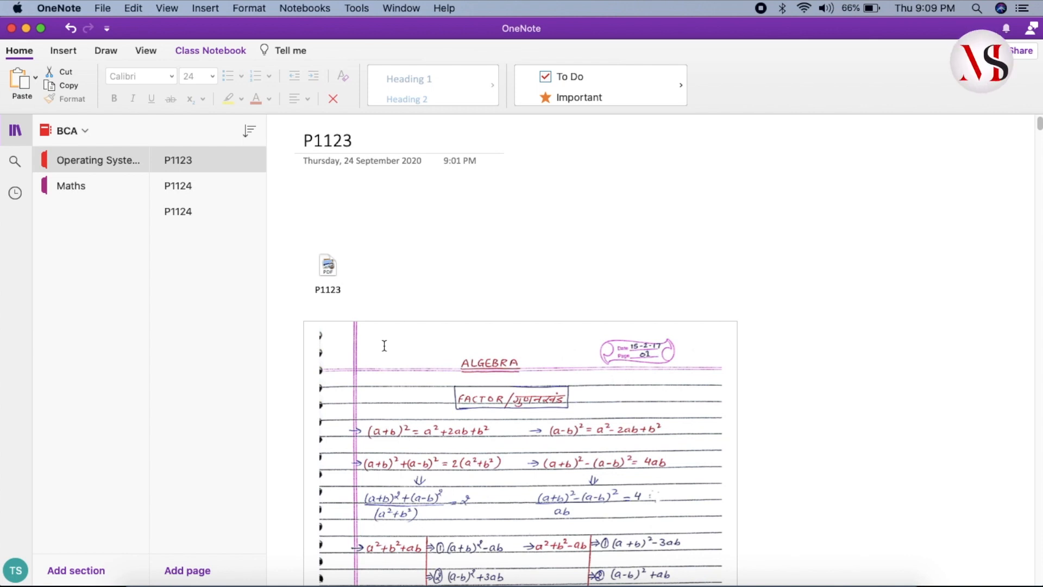
pyautogui.click(384, 348)
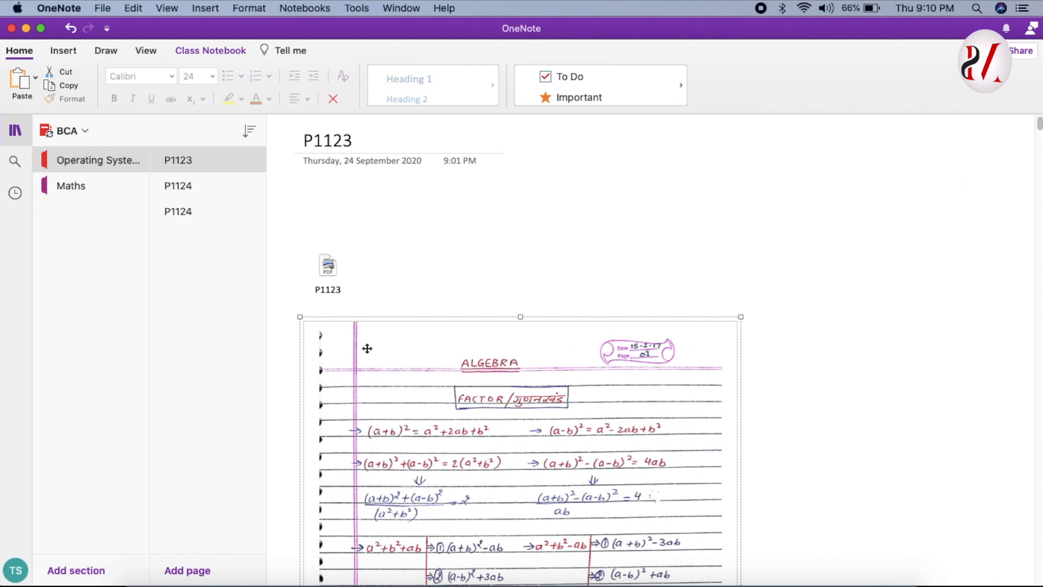
pyautogui.click(367, 348)
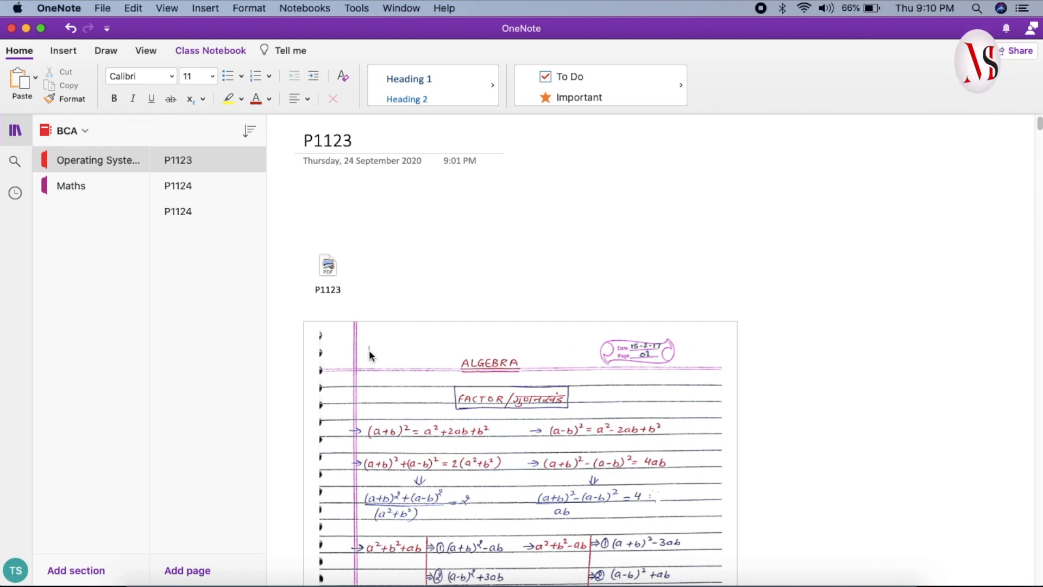
# Handwrite a red 40 beside the ALGEBRA heading with the 1 mm pen and erase both digits.
pyautogui.click(105, 50)
pyautogui.click(151, 81)
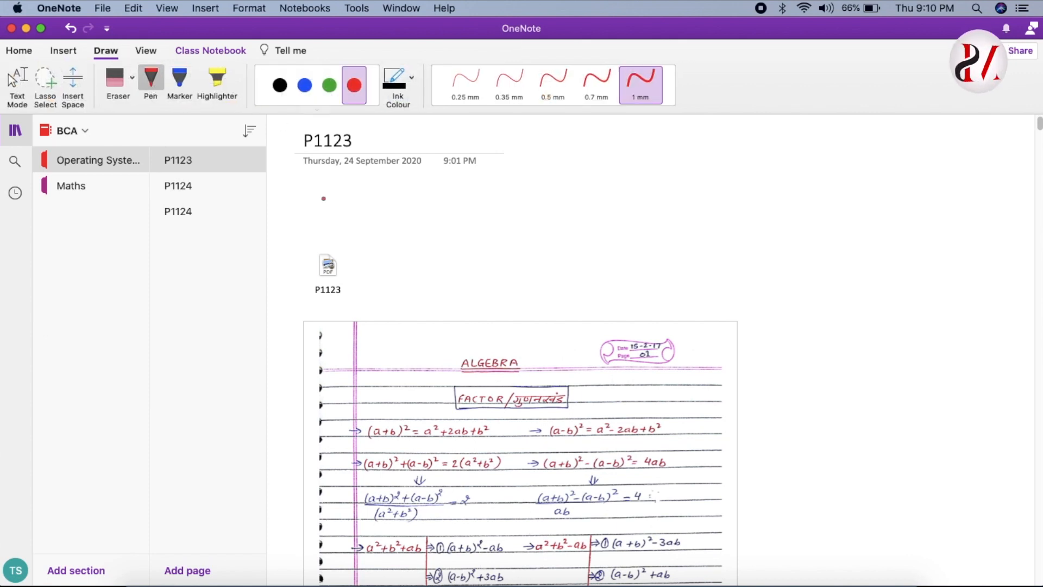
pyautogui.moveTo(375, 363); pyautogui.dragTo(409, 408)
pyautogui.moveTo(417, 368)
pyautogui.mouseDown()
pyautogui.moveTo(424, 404)
pyautogui.moveTo(417, 369)
pyautogui.mouseUp()
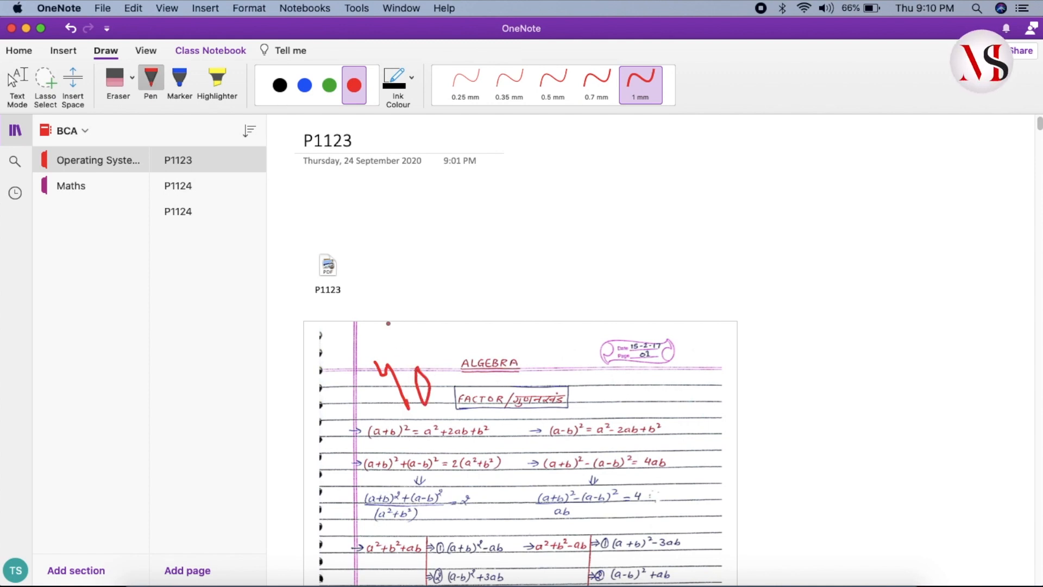
pyautogui.click(114, 81)
pyautogui.click(413, 401)
pyautogui.click(414, 401)
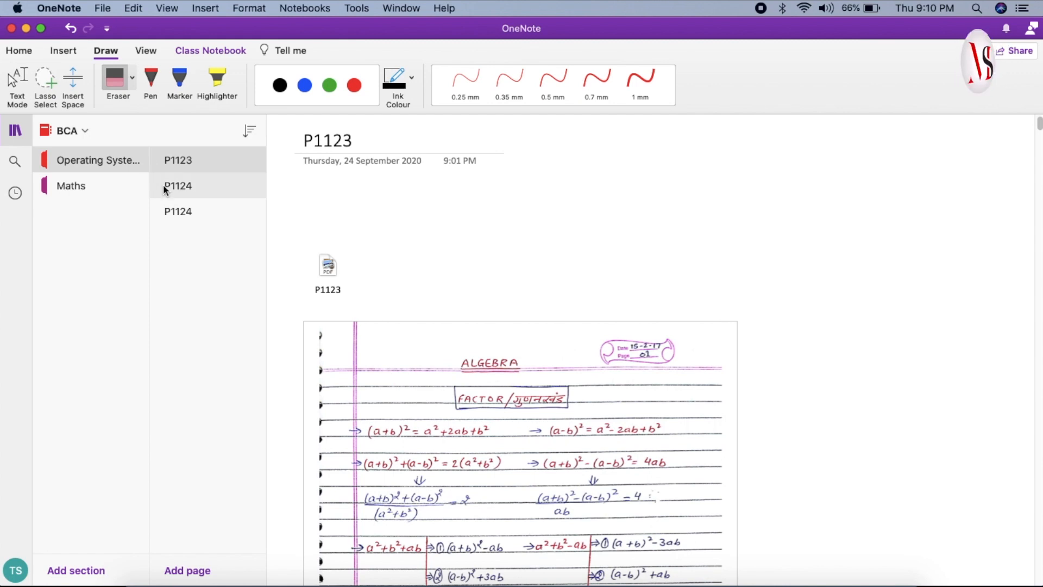
# Add a typed 40 beside the ALGEBRA heading using Text Mode and set its font size to 48.
pyautogui.click(17, 82)
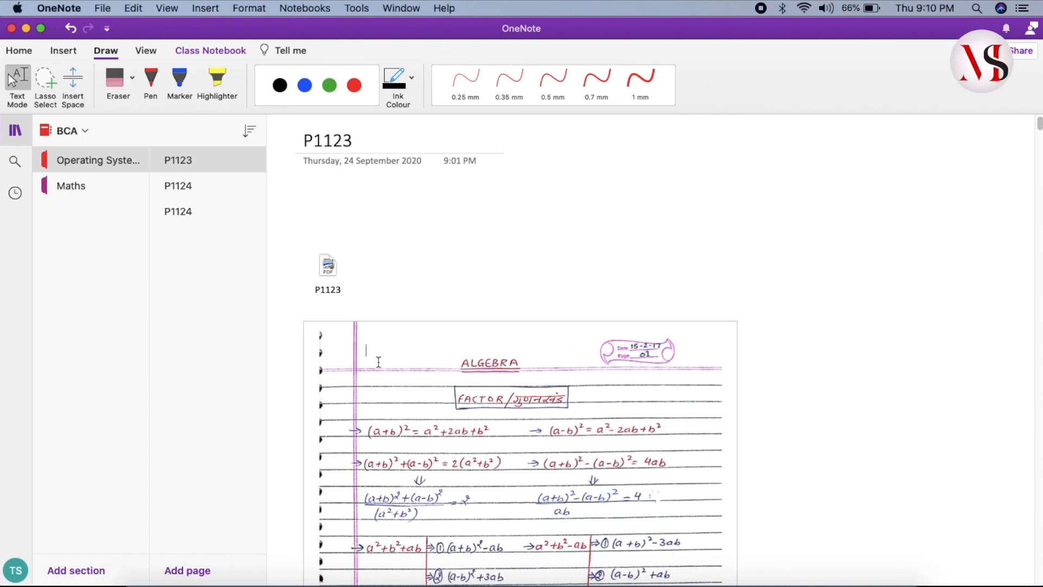
pyautogui.write('40')
pyautogui.click(353, 348)
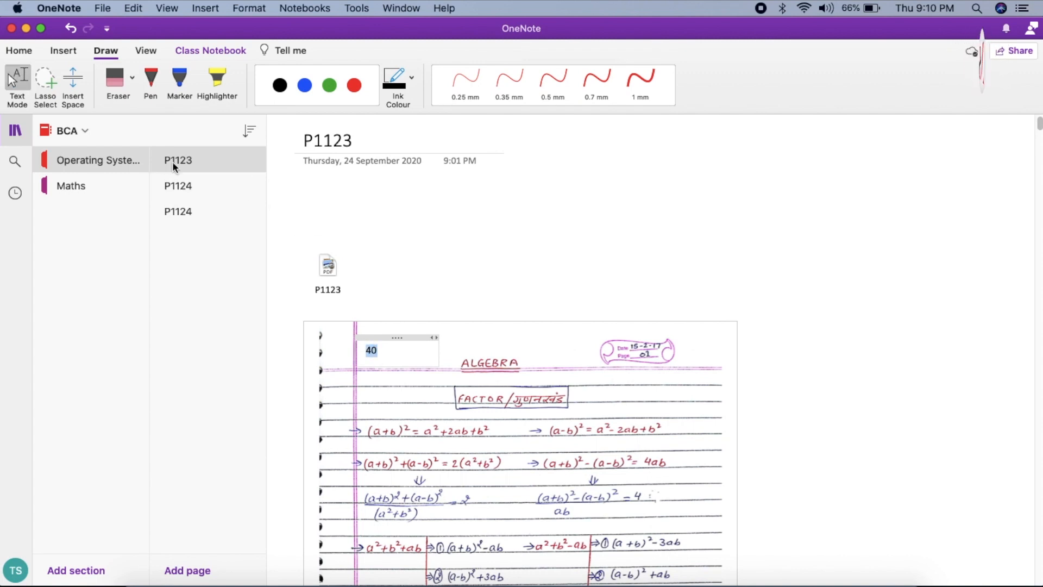
pyautogui.click(19, 51)
pyautogui.click(211, 77)
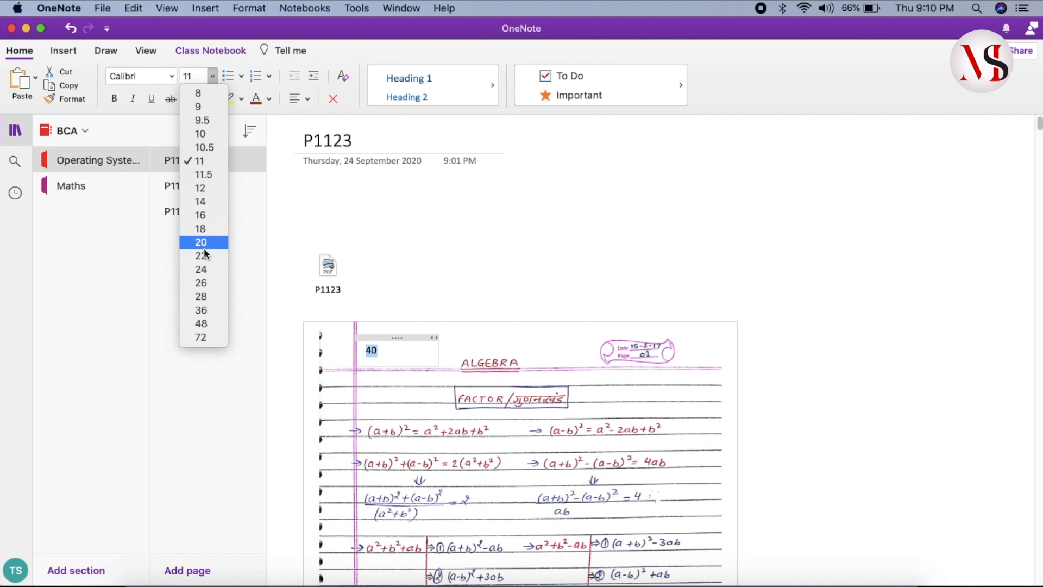
pyautogui.click(204, 324)
pyautogui.click(480, 340)
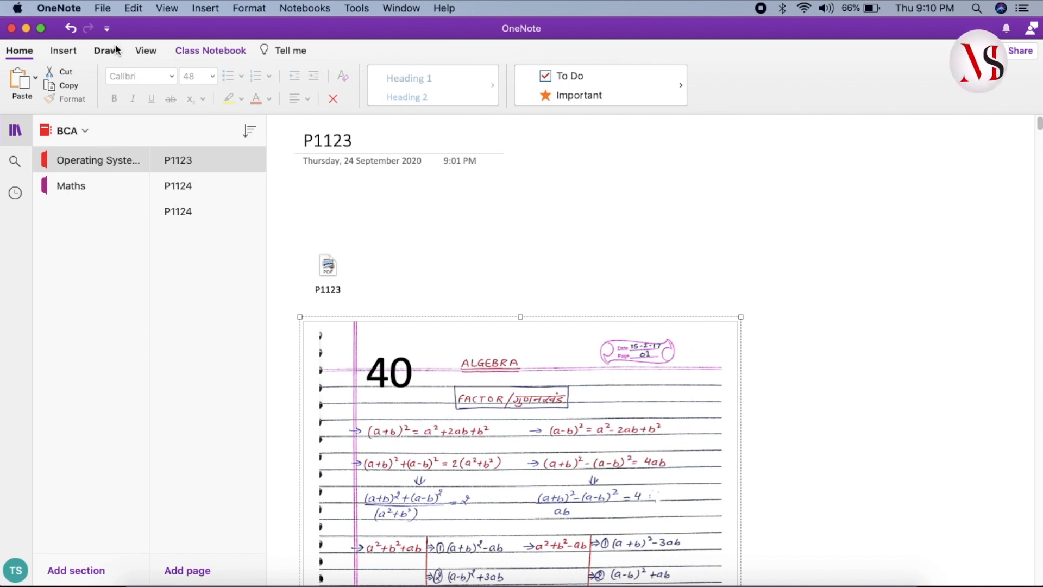
# Start saving the marked P1123 page as a PDF.
pyautogui.click(104, 11)
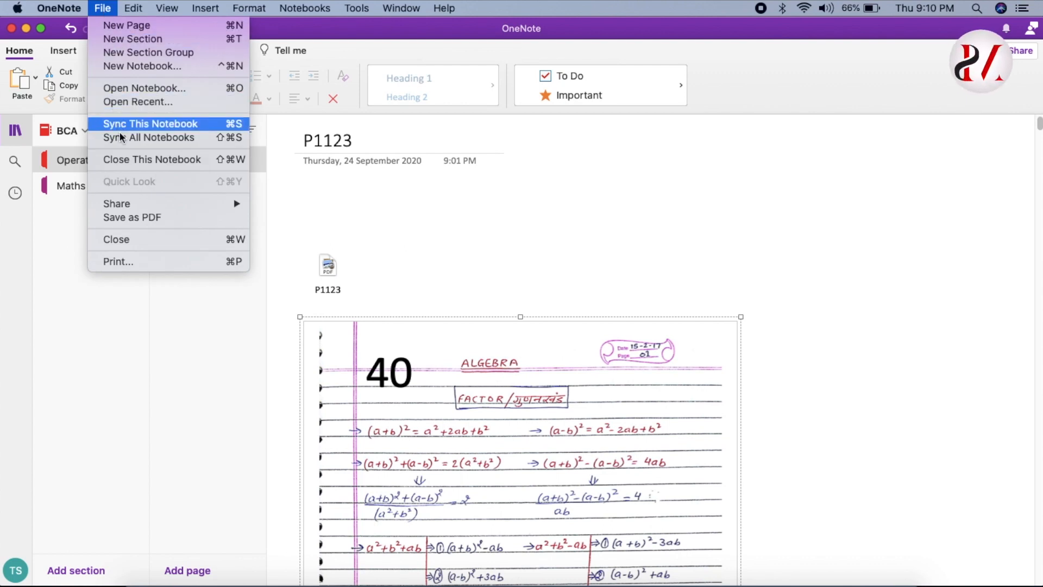
pyautogui.click(181, 217)
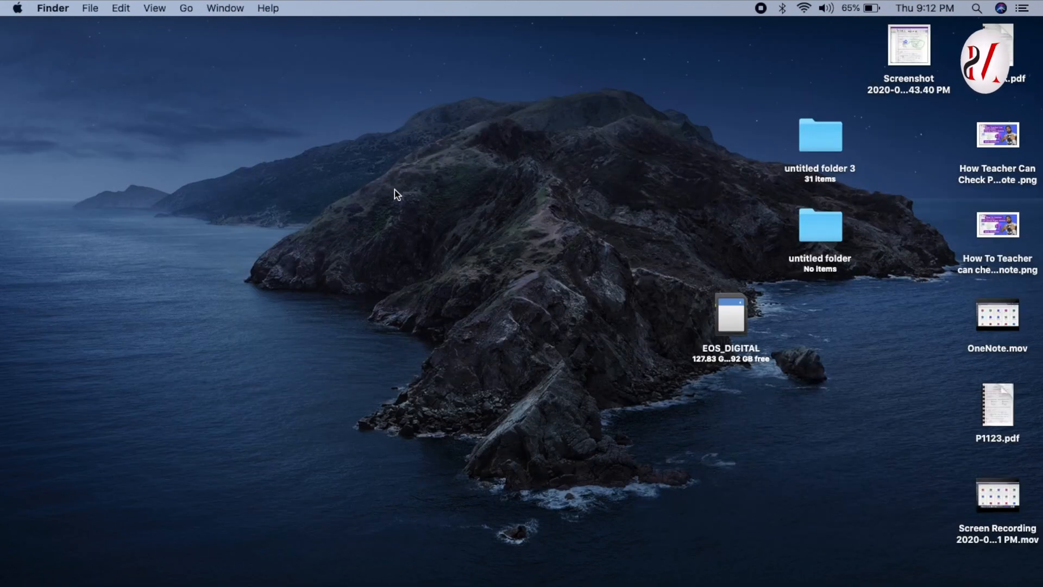
# Create a new folder on the desktop and name it BCA.
pyautogui.rightClick(395, 191)
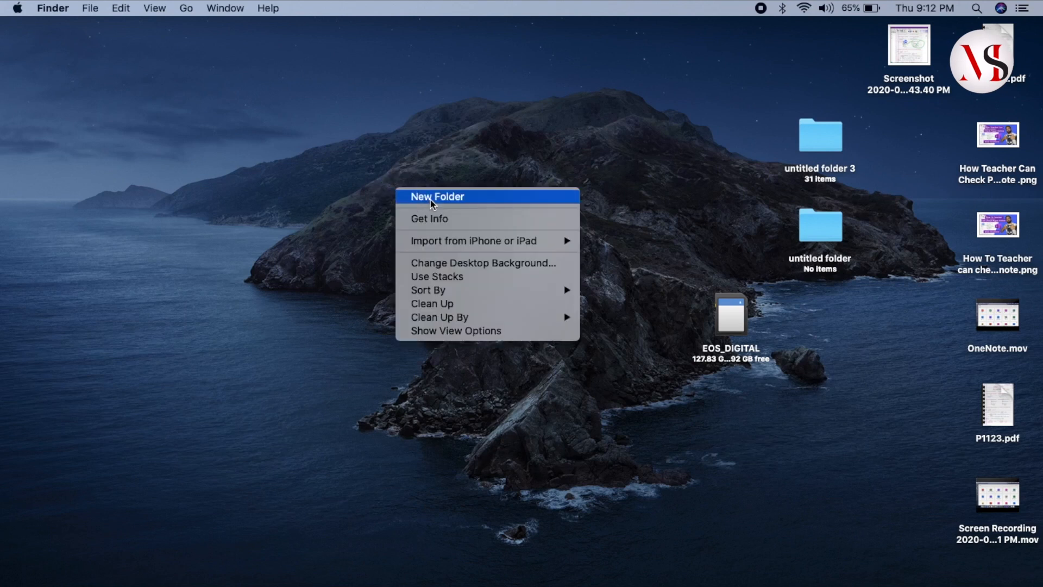
pyautogui.click(467, 199)
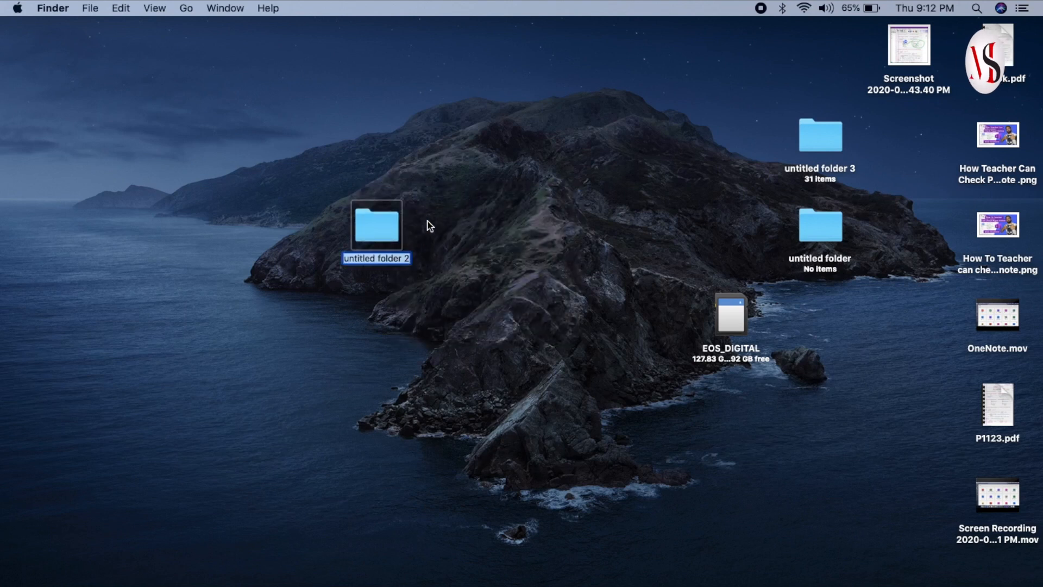
pyautogui.rightClick(383, 231)
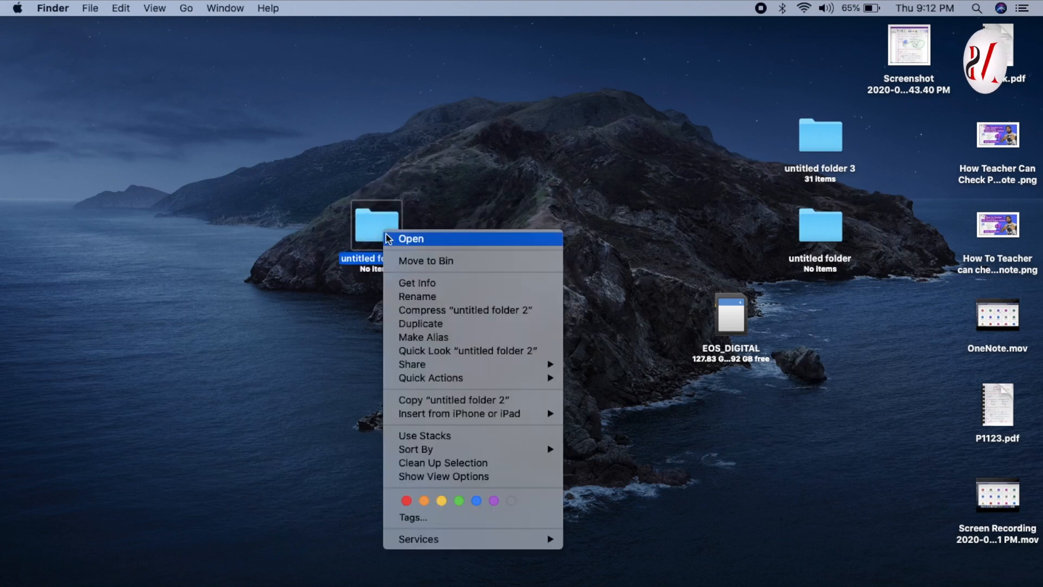
pyautogui.click(403, 297)
pyautogui.write('BCA')
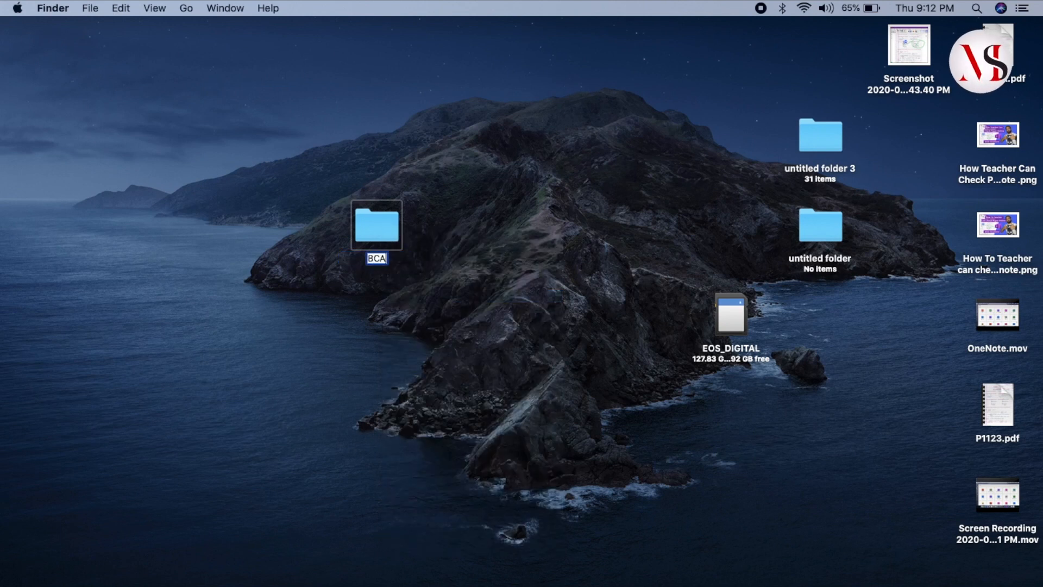
pyautogui.click(377, 283)
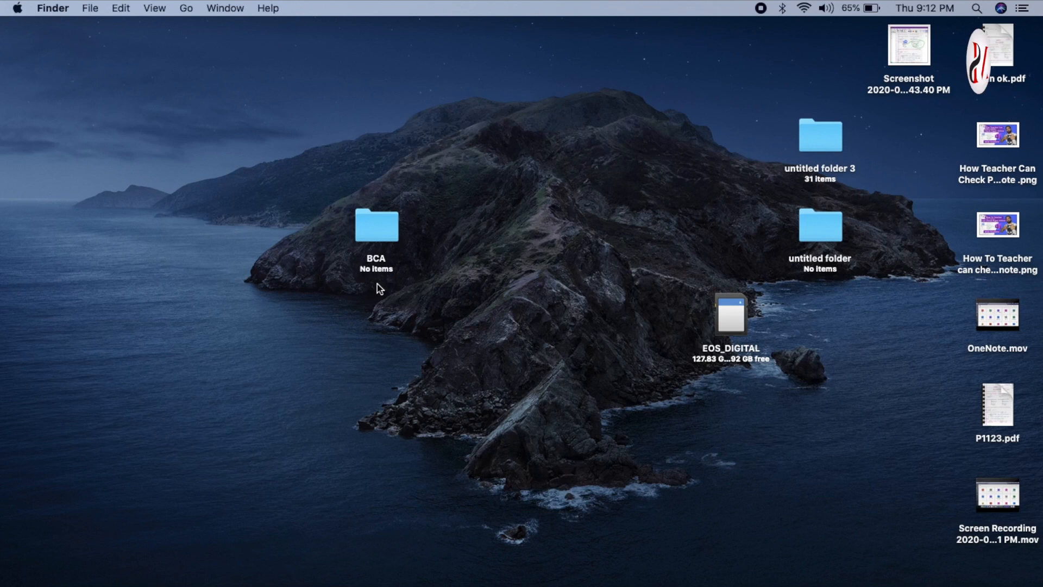
# Create a subfolder named Operating System inside the BCA folder and open it.
pyautogui.doubleClick(381, 221)
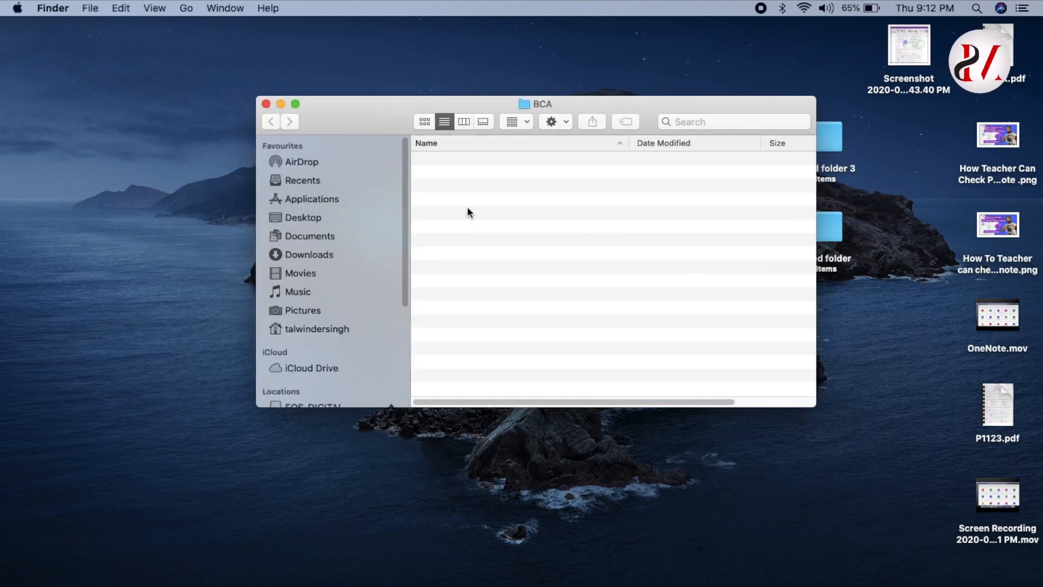
pyautogui.rightClick(480, 184)
pyautogui.click(502, 189)
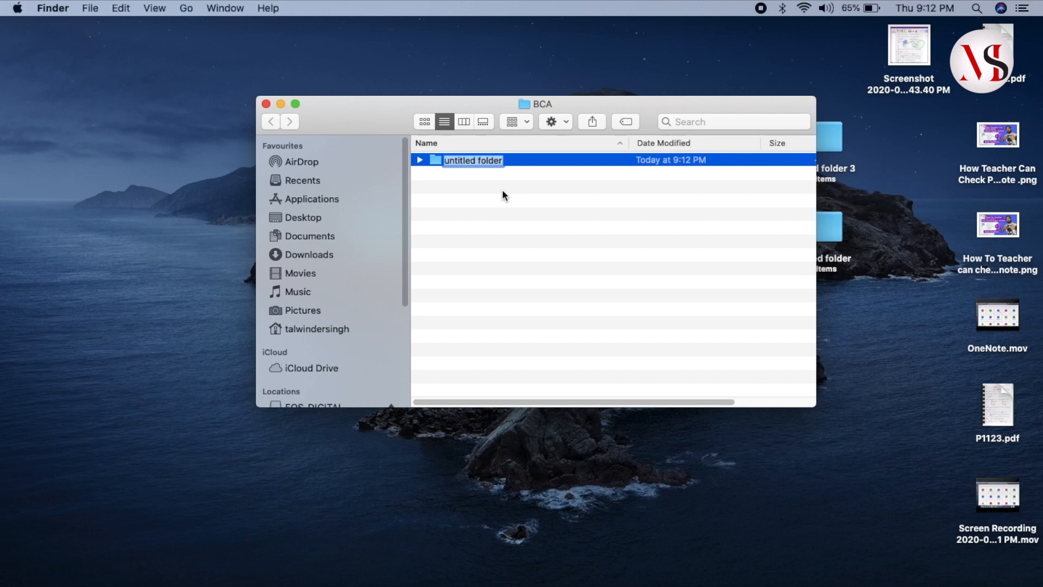
pyautogui.write('Operating System')
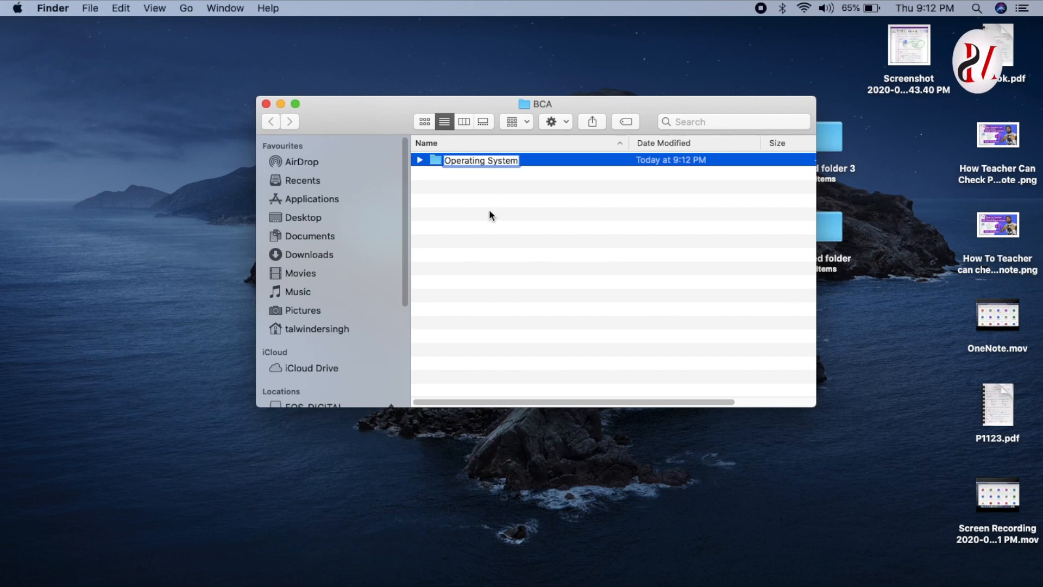
pyautogui.press('Return')
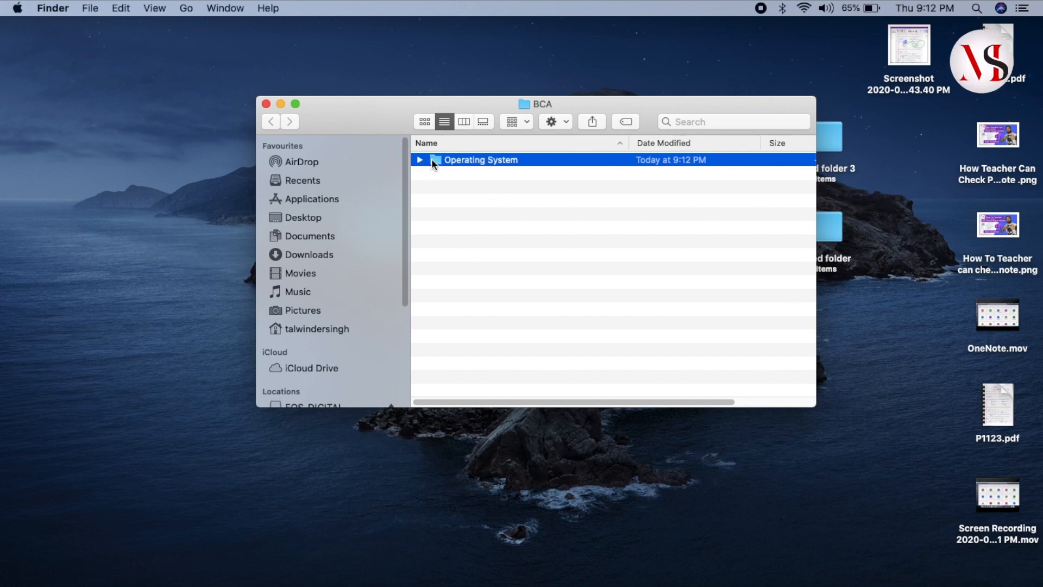
pyautogui.doubleClick(459, 159)
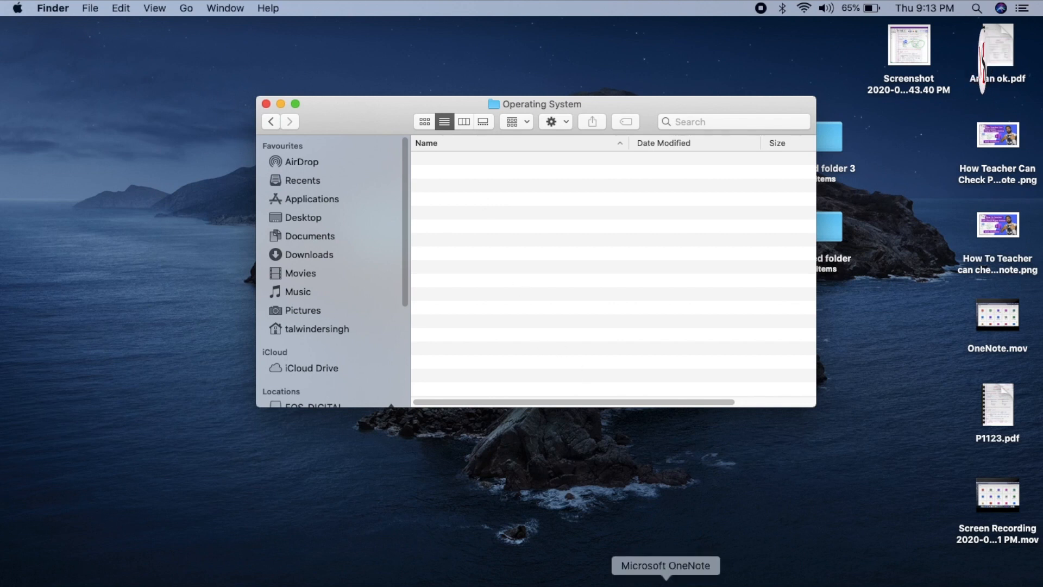
# Switch to OneNote and start saving the P1123 page as a PDF in the desktop folder BCA > Operating System.
pyautogui.click(666, 580)
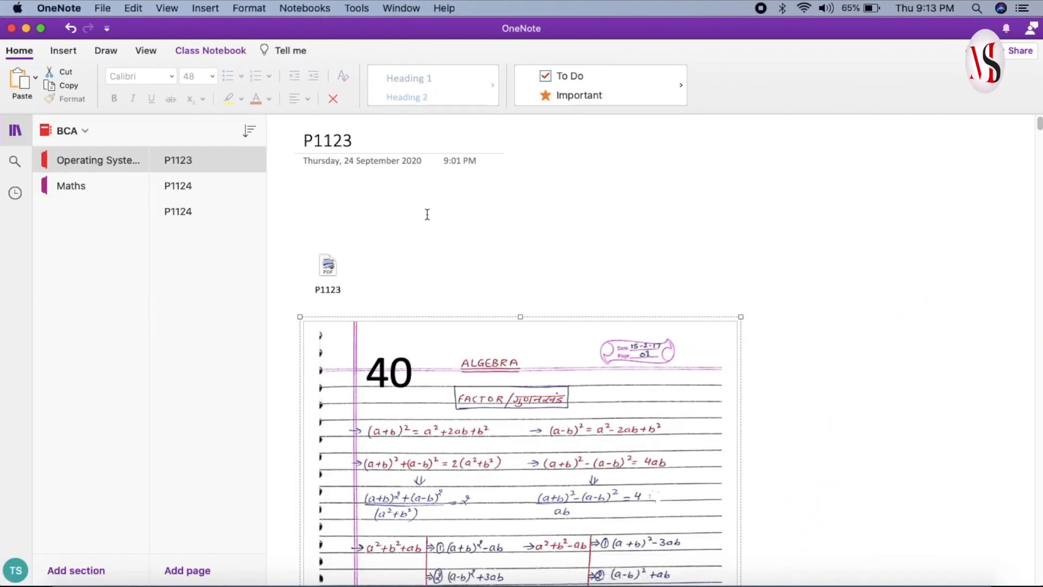
pyautogui.click(105, 9)
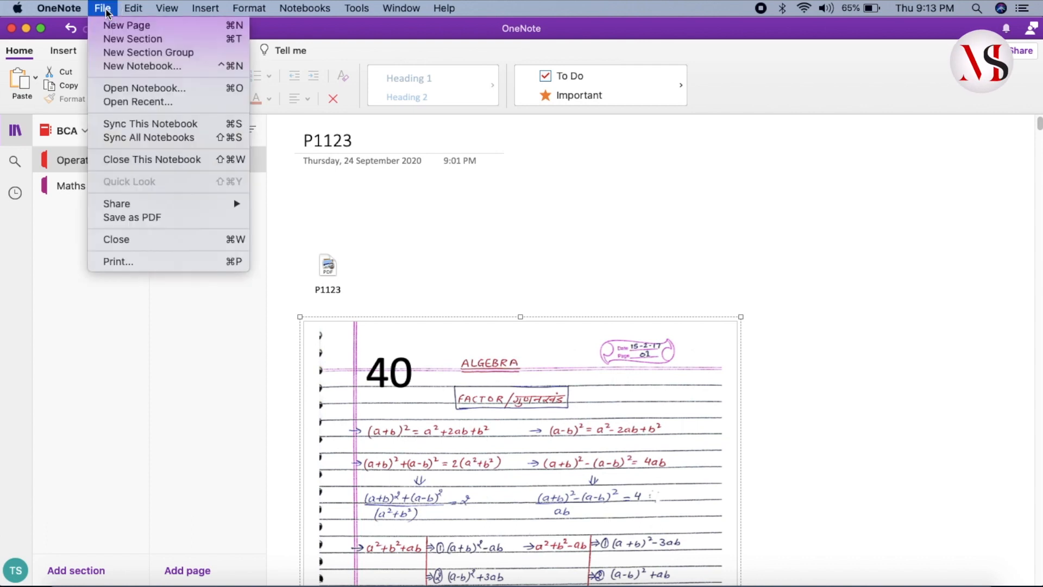
pyautogui.click(140, 218)
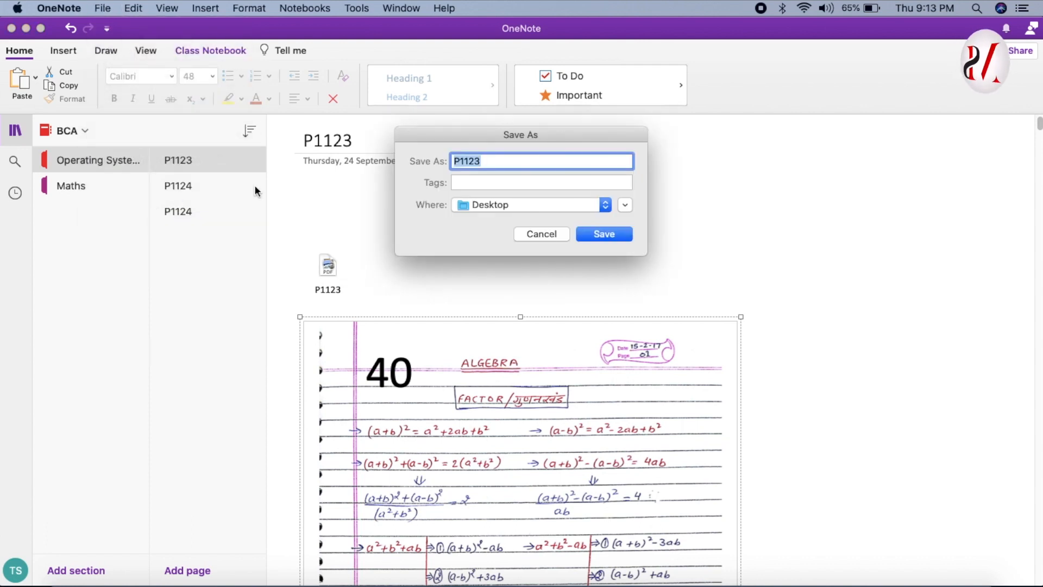
pyautogui.click(606, 204)
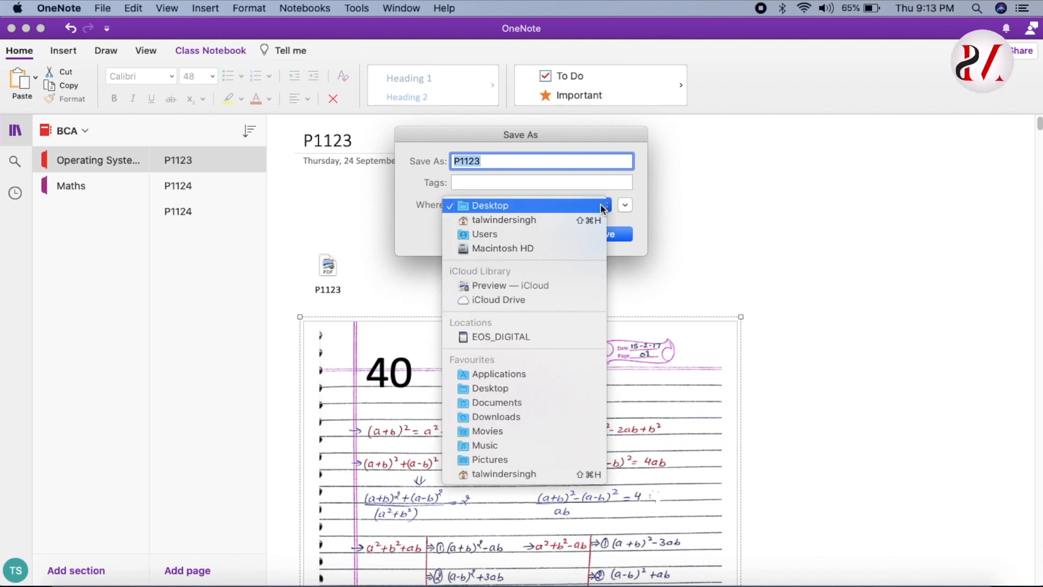
pyautogui.click(600, 210)
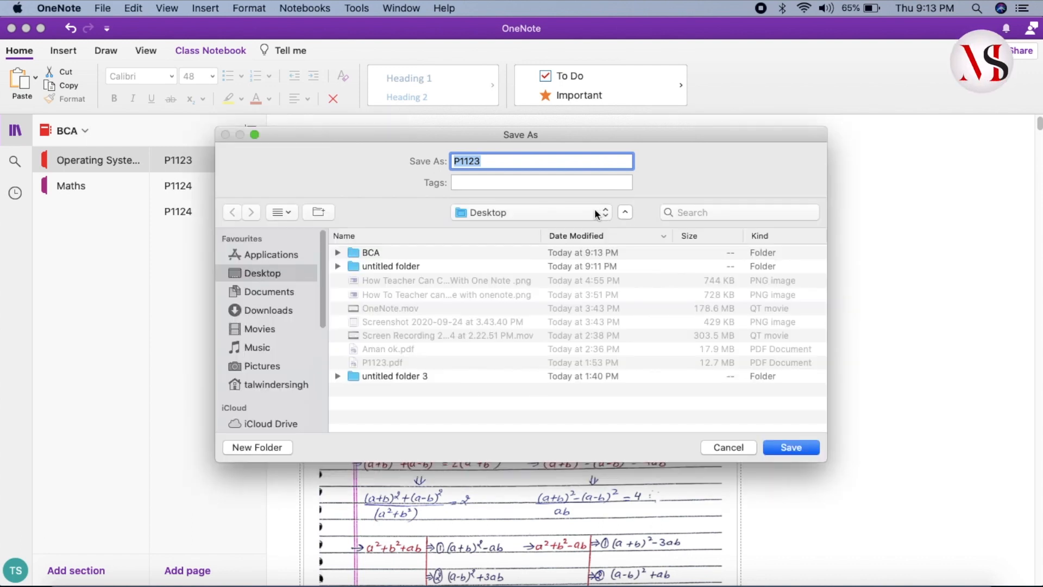
pyautogui.click(337, 252)
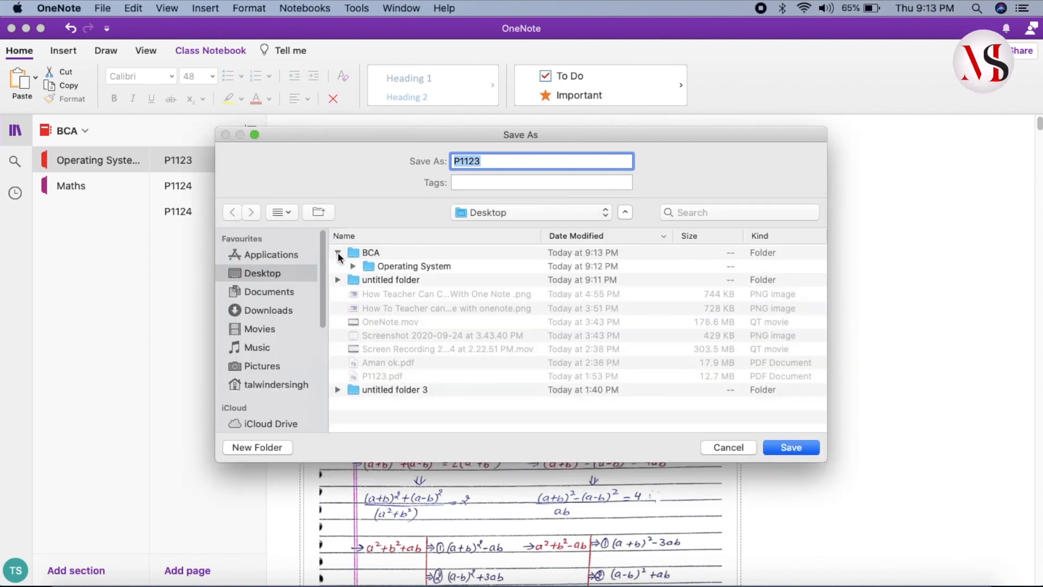
pyautogui.click(353, 266)
pyautogui.doubleClick(384, 266)
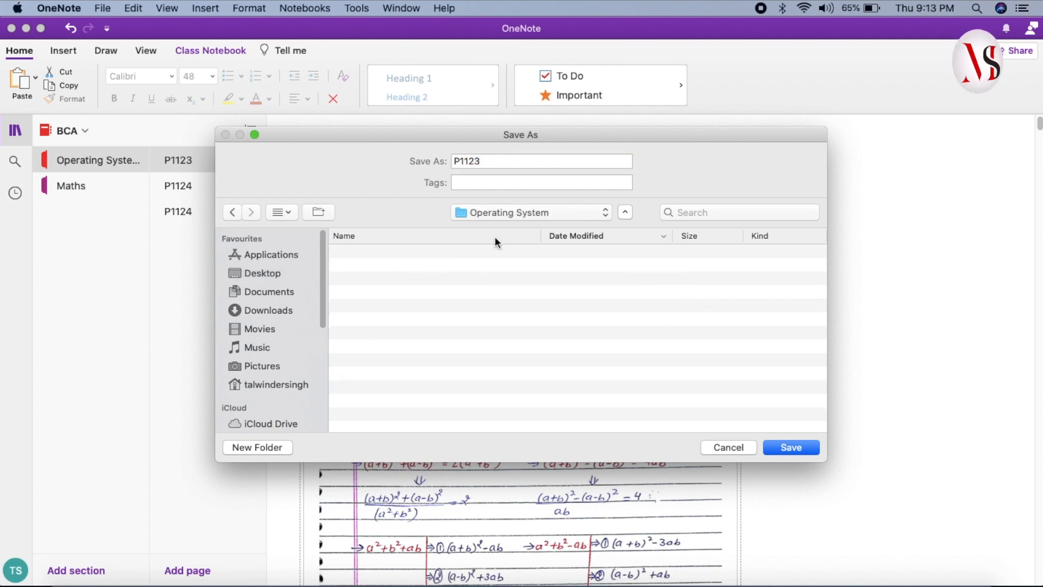
# Append "checked" to the file name P1123 and save the PDF.
pyautogui.click(499, 163)
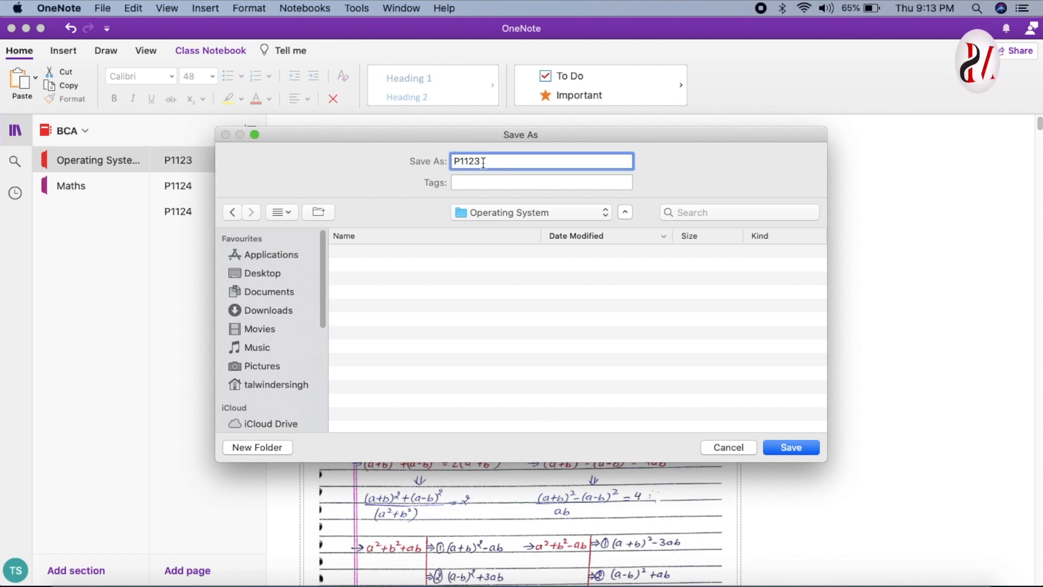
pyautogui.moveTo(483, 163); pyautogui.dragTo(451, 159)
pyautogui.click(512, 161)
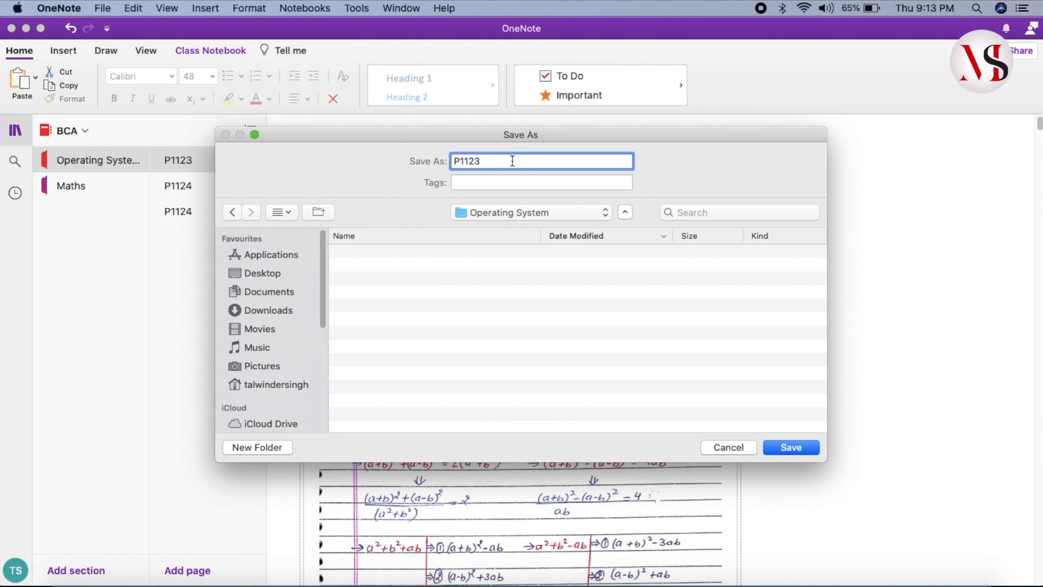
pyautogui.write('checked')
pyautogui.click(791, 447)
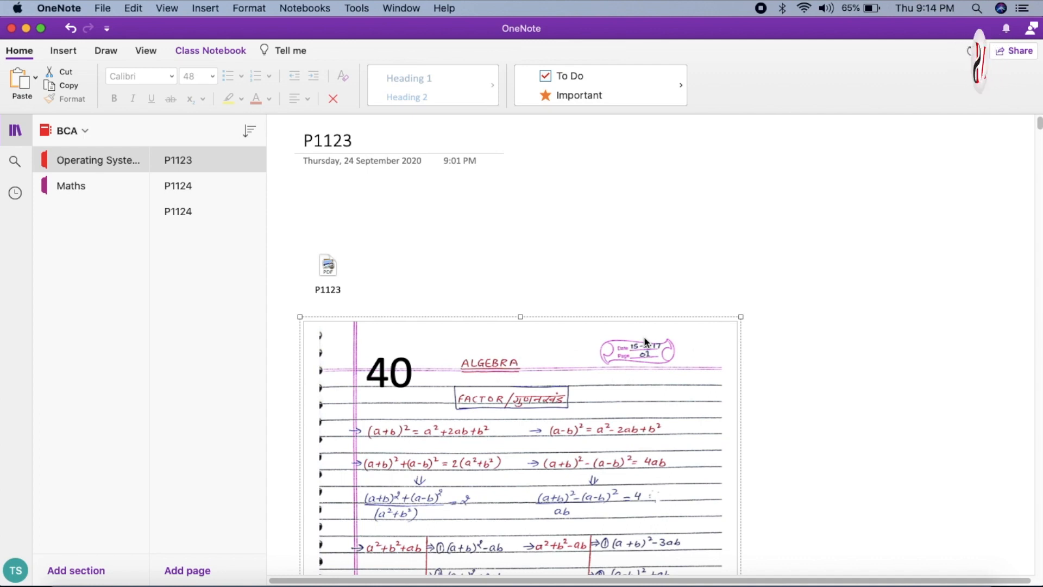